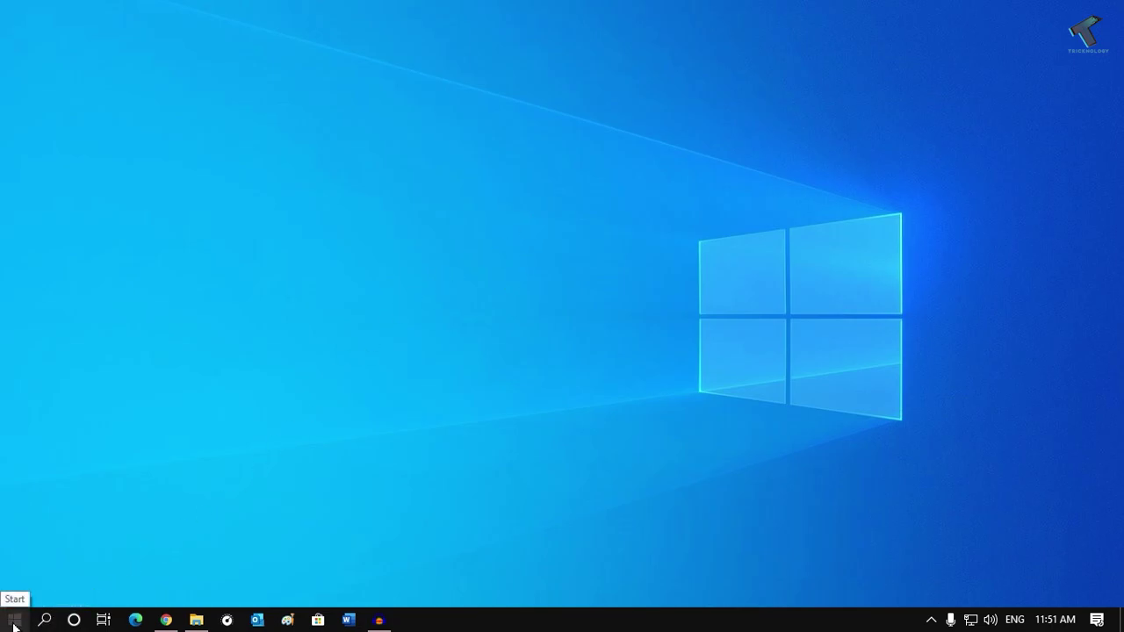
Search Windows for services.msc and launch the Services console
click(44, 620)
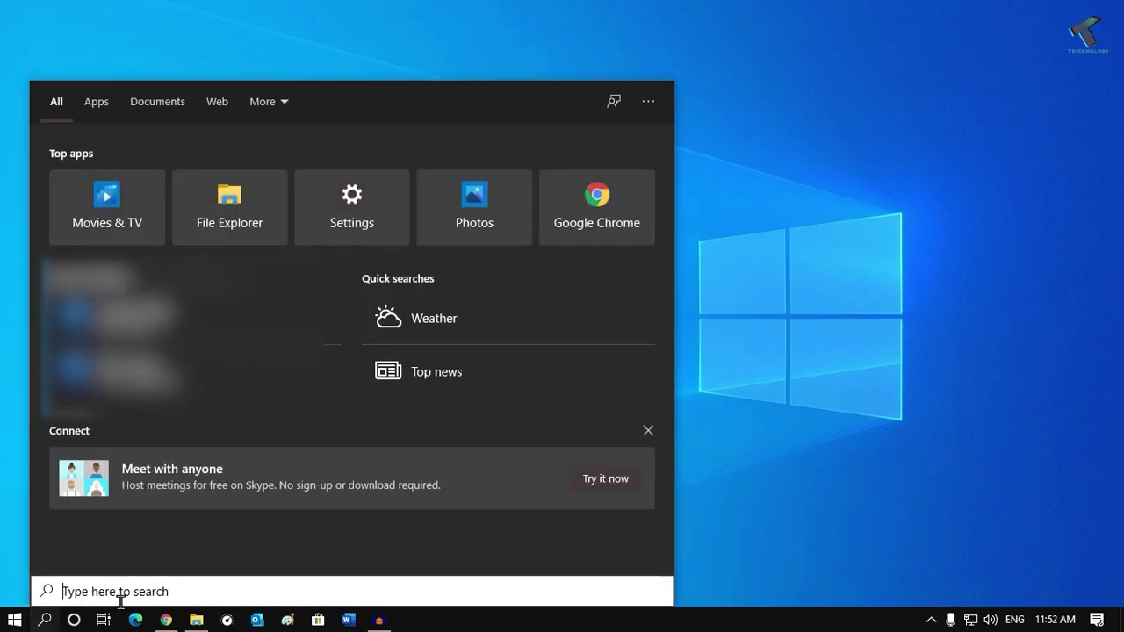
text(s)
text(e)
text(rvice)
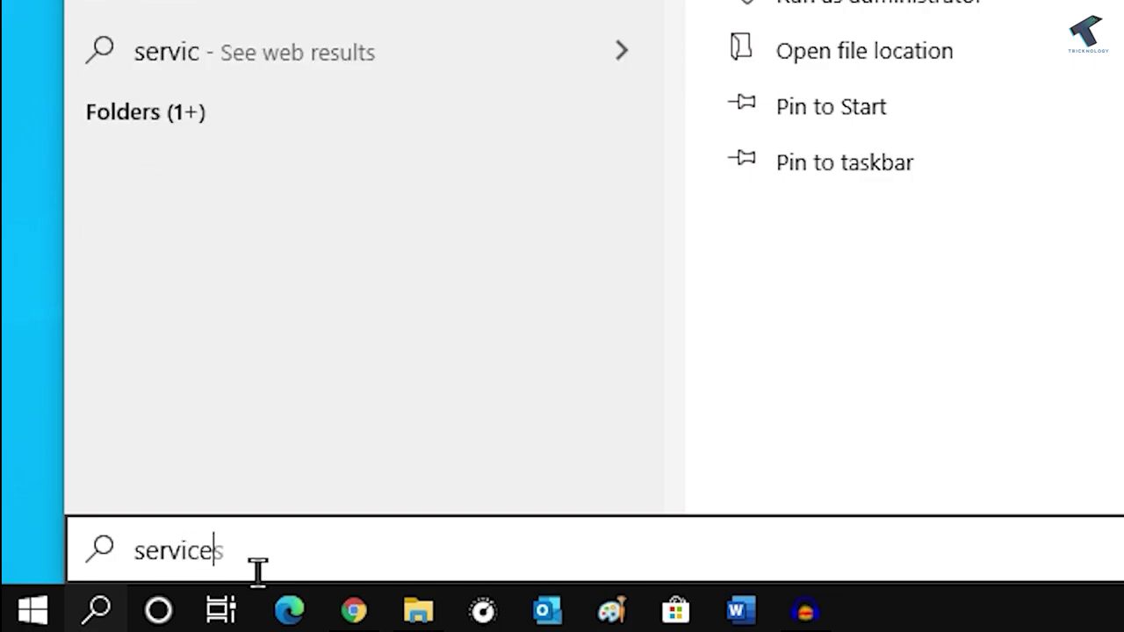
text(s.msc)
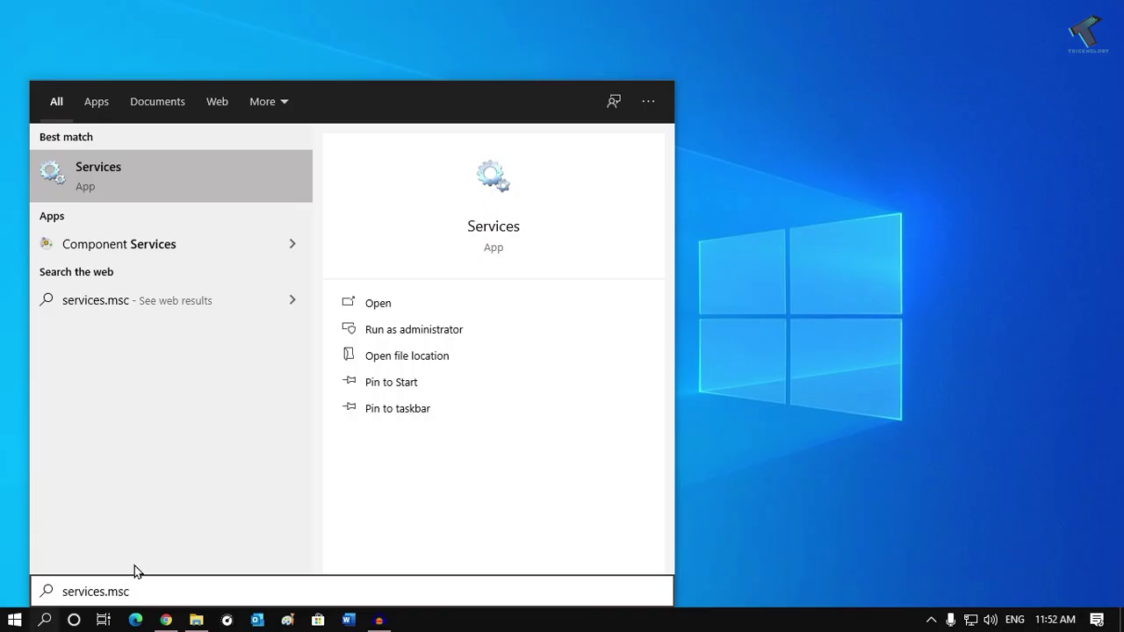
click(119, 182)
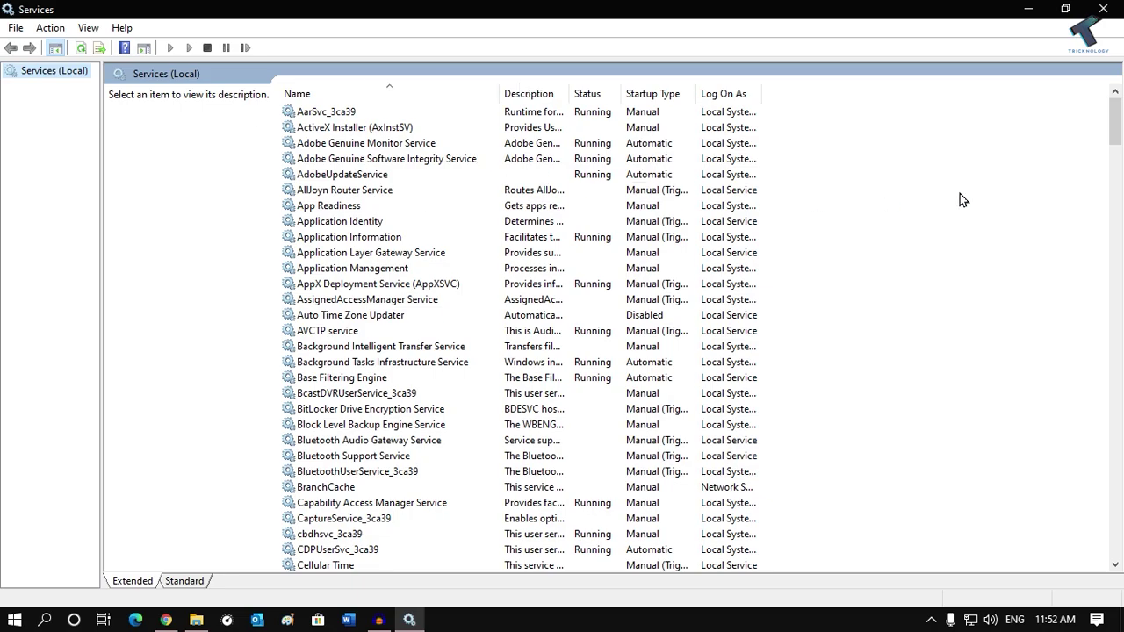
Stop the Windows Update service from its Properties dialog
drag(1113, 132, 1087, 514)
scroll(553, 483, down, 2)
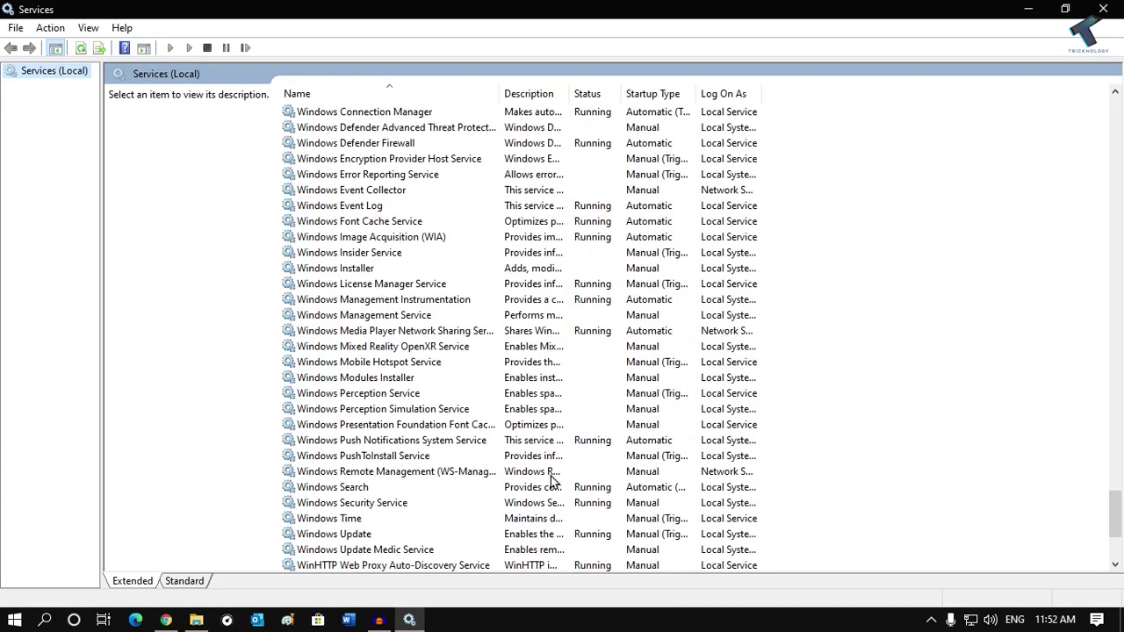
click(509, 409)
scroll(503, 425, down, 2)
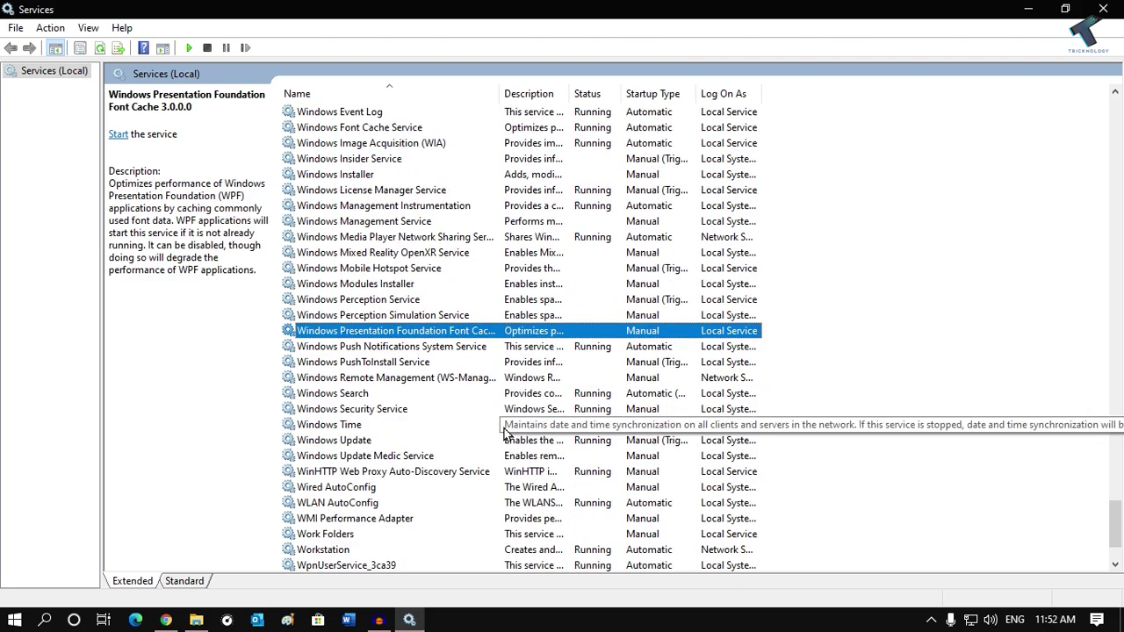
click(359, 443)
right_click(398, 443)
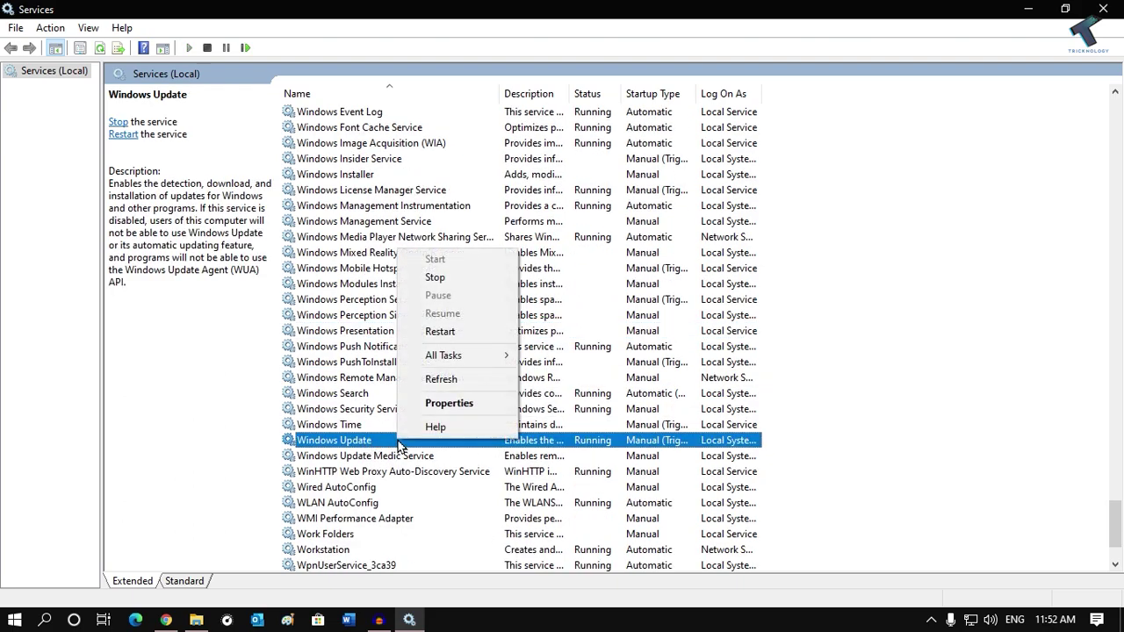
click(497, 405)
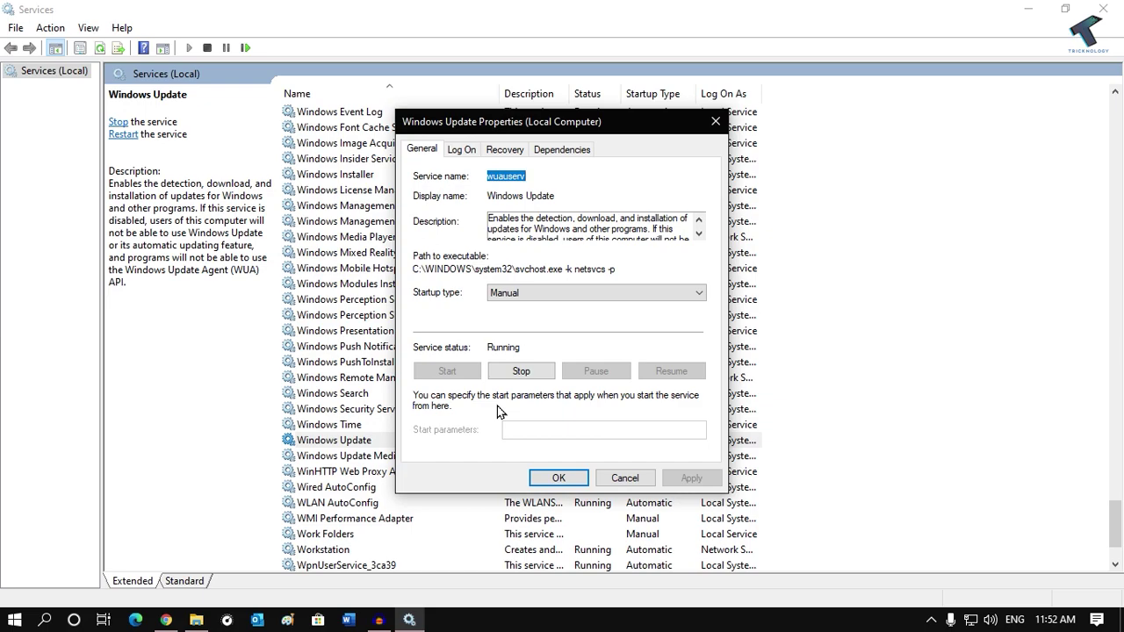
click(529, 375)
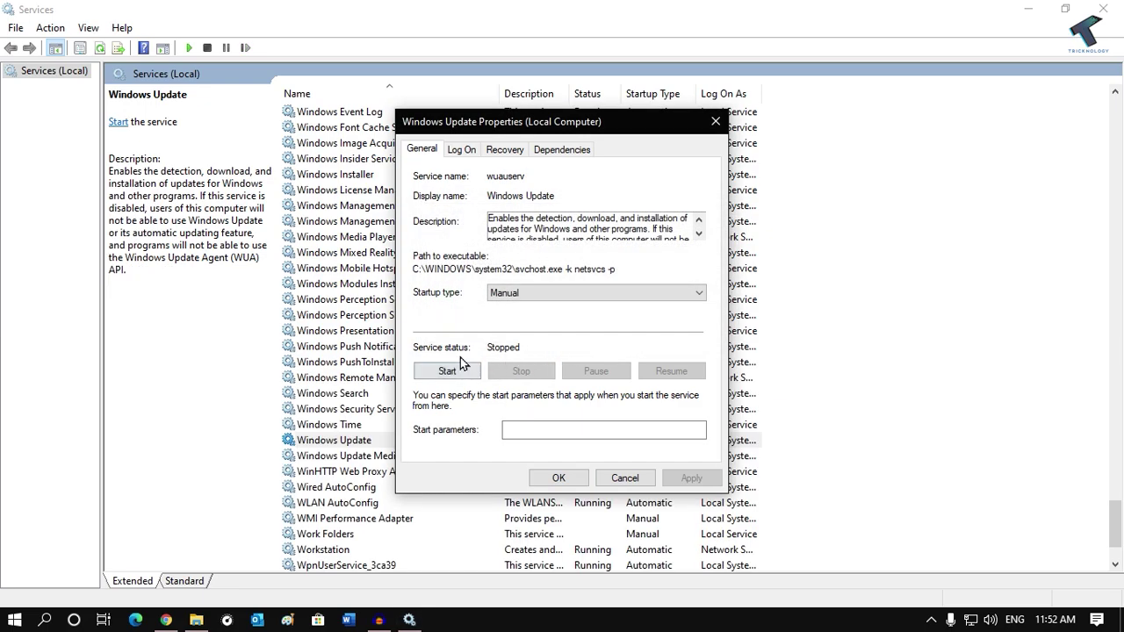
Close the Windows Update properties and minimize Services to reveal the desktop
drag(650, 130, 664, 122)
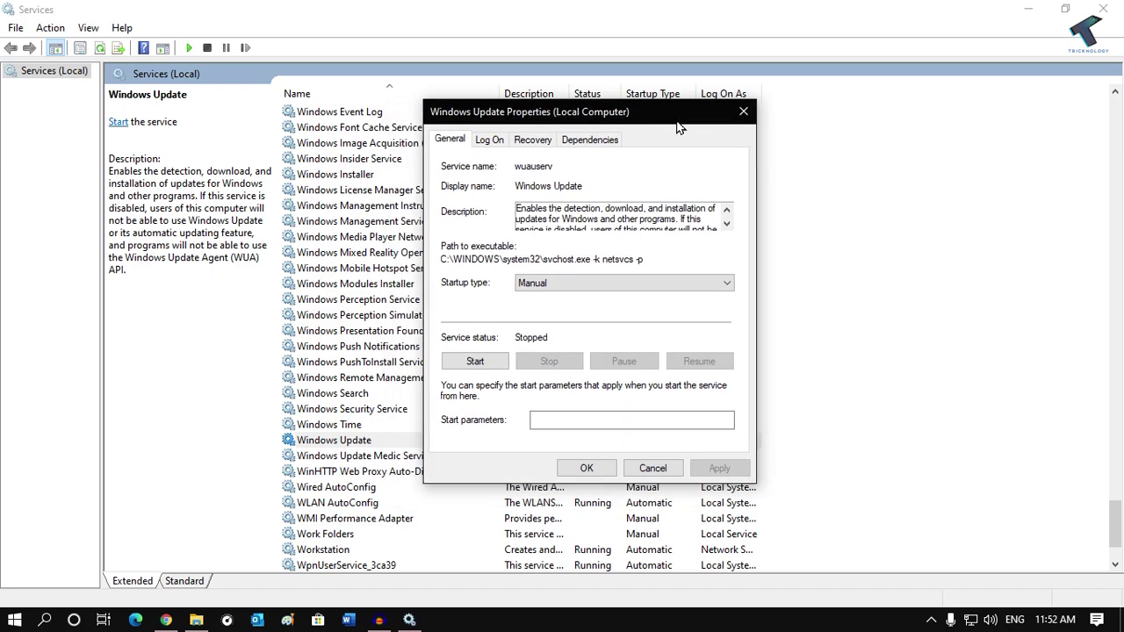
click(743, 112)
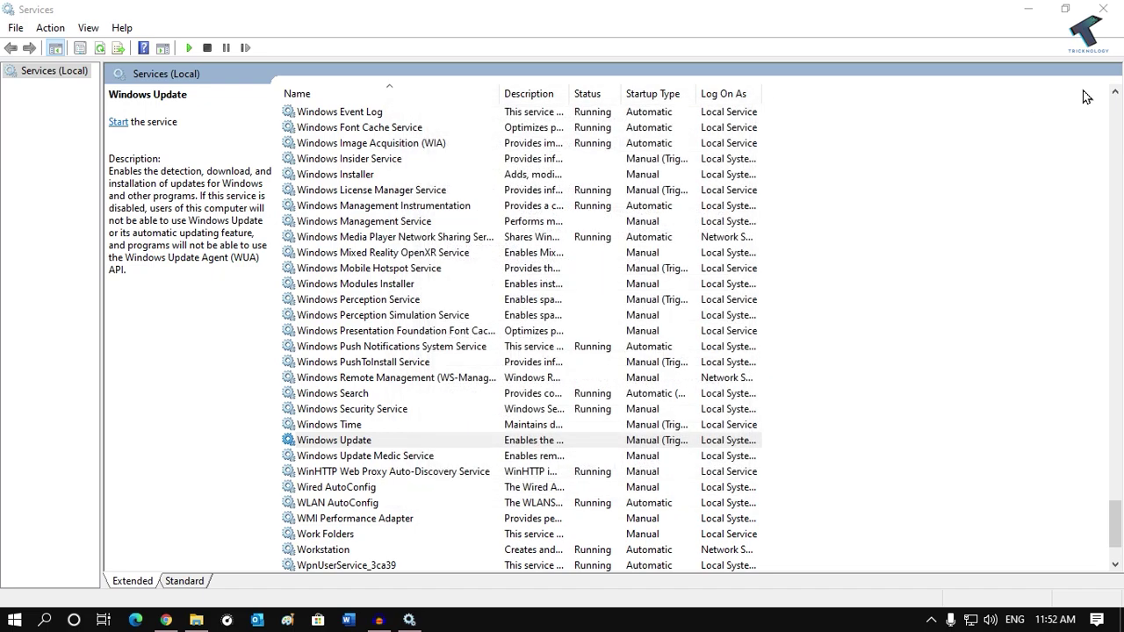
click(1019, 15)
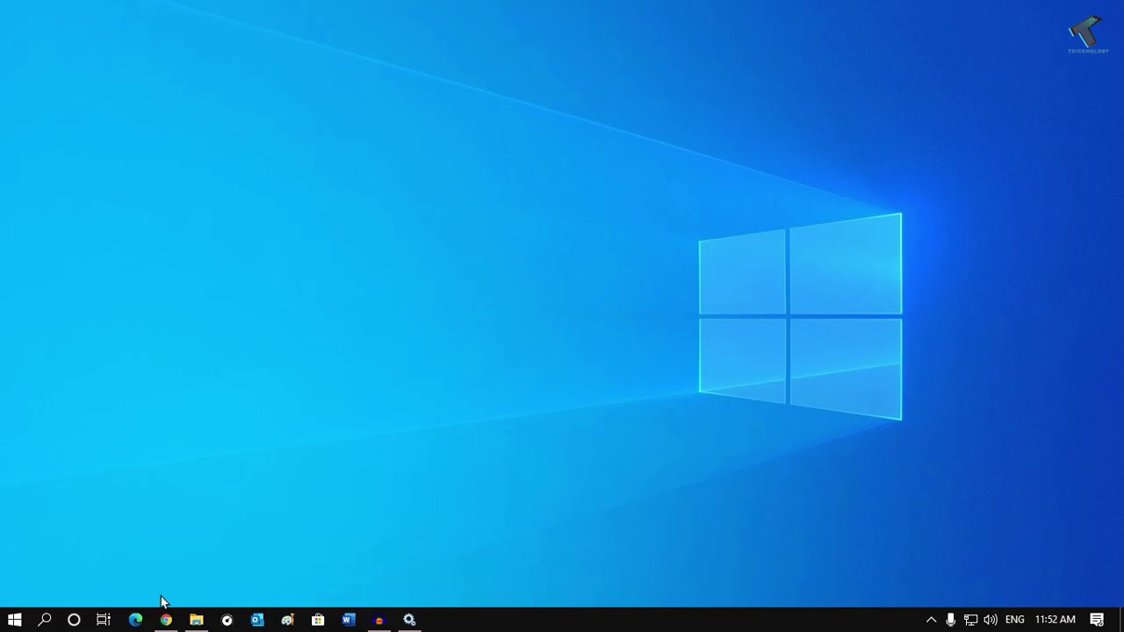
Browse in File Explorer to C:\Windows\SoftwareDistribution
click(196, 620)
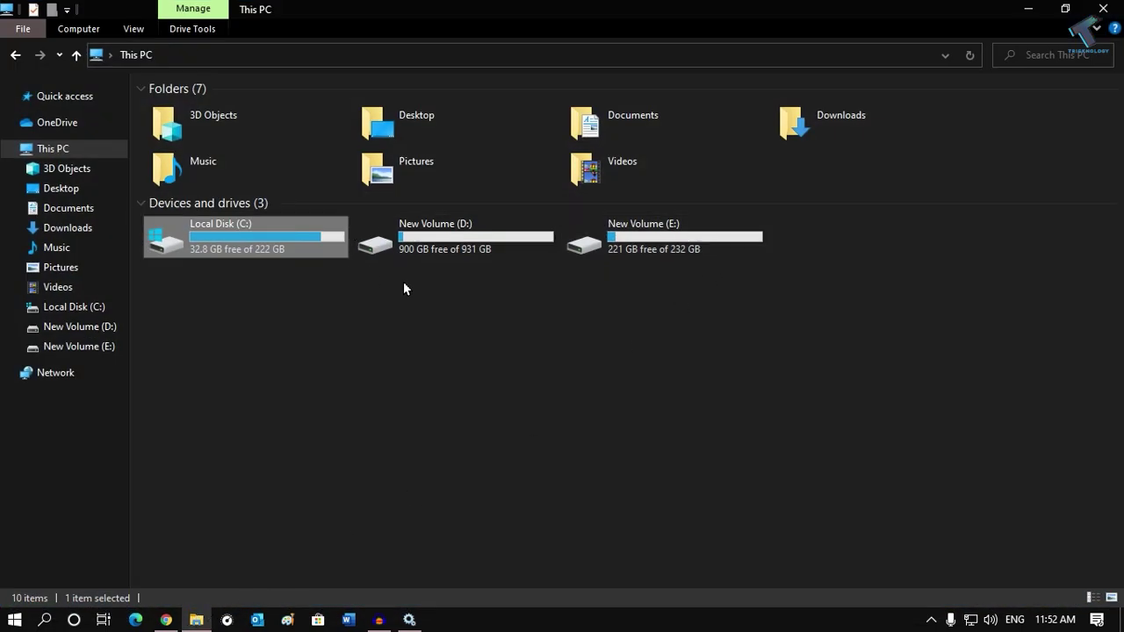
double_click(322, 242)
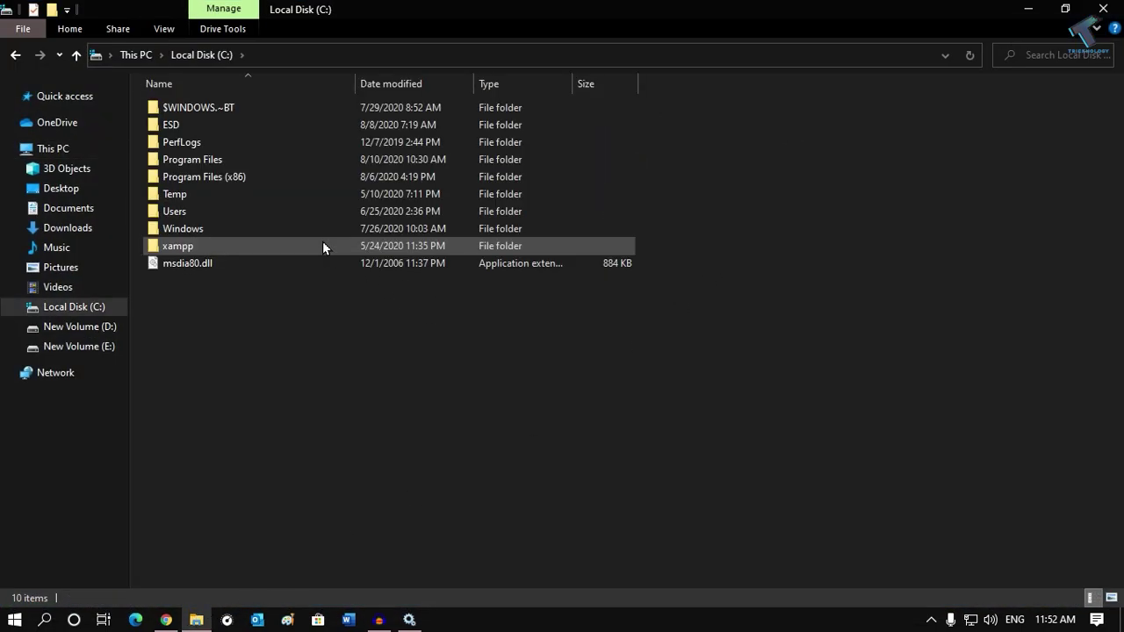
double_click(236, 232)
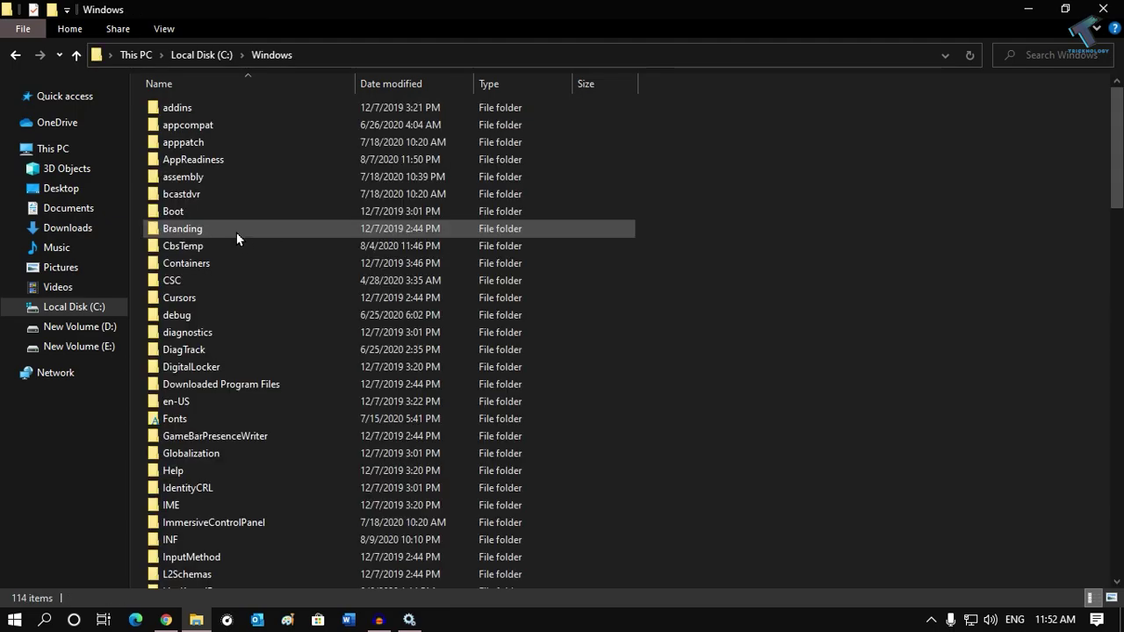
drag(1111, 132, 1104, 344)
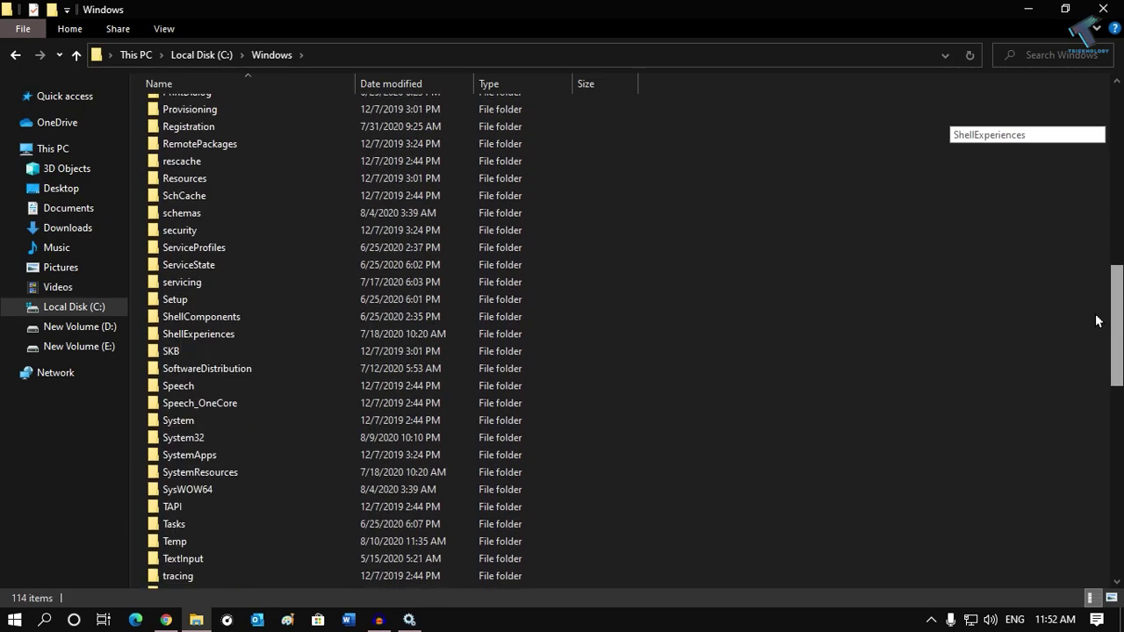
drag(1105, 344, 1104, 296)
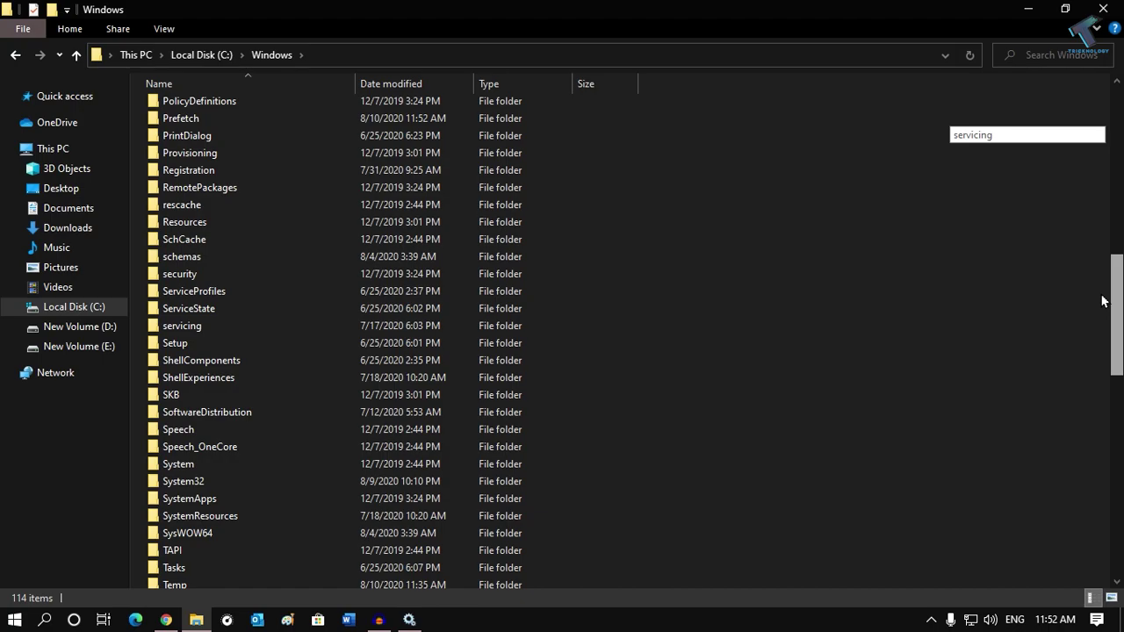
double_click(272, 415)
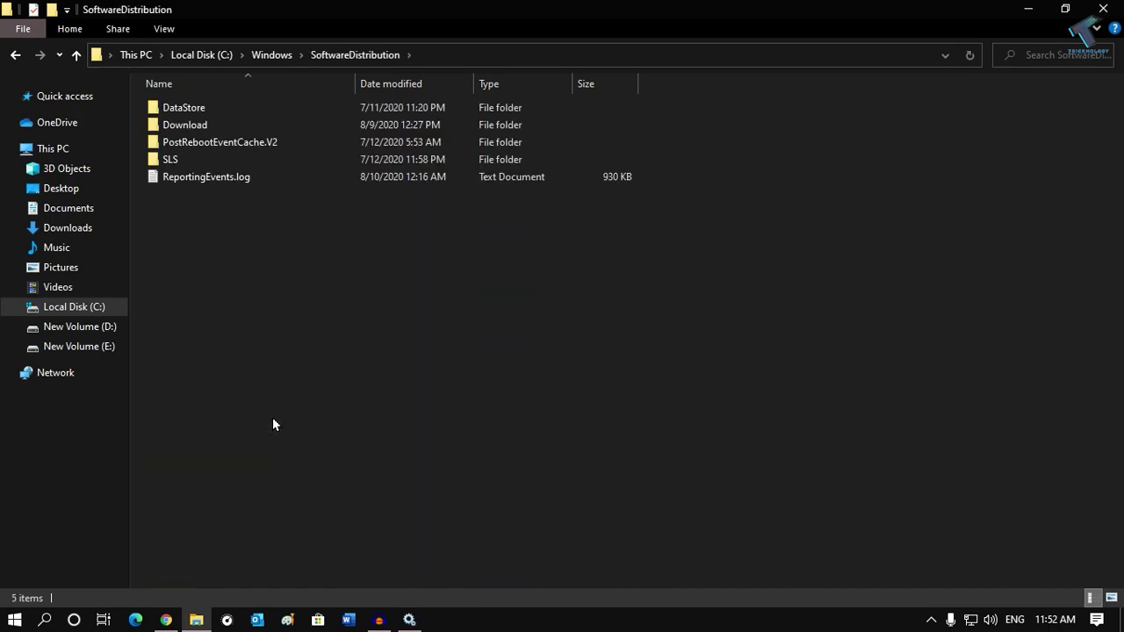
Permanently delete all five SoftwareDistribution items, granting administrator permission
drag(250, 351, 192, 107)
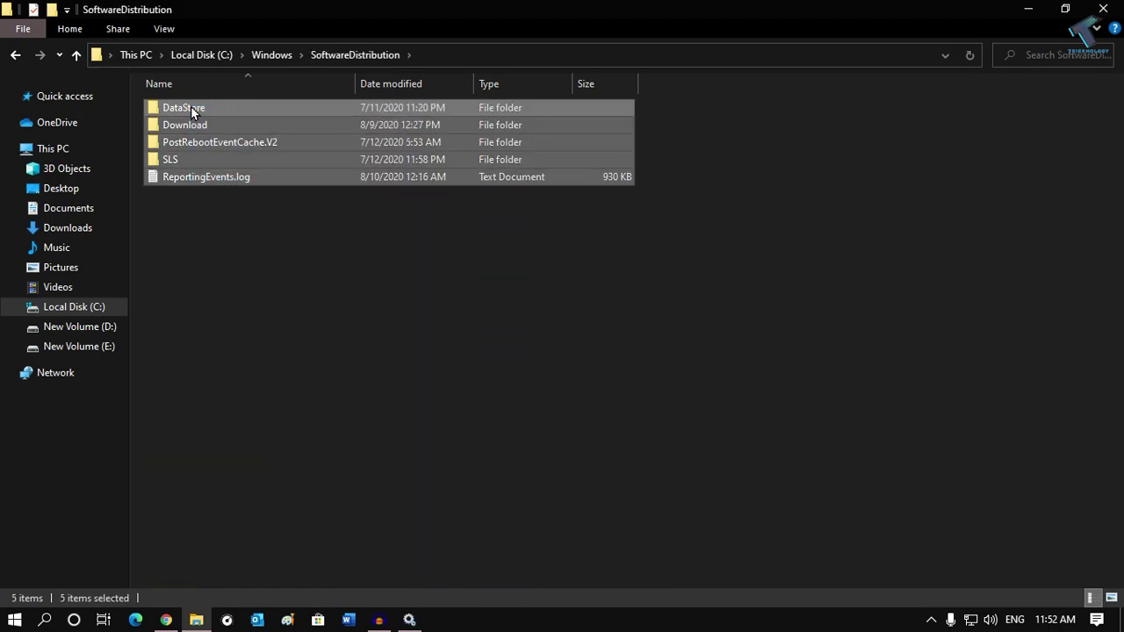
key(shift+Delete)
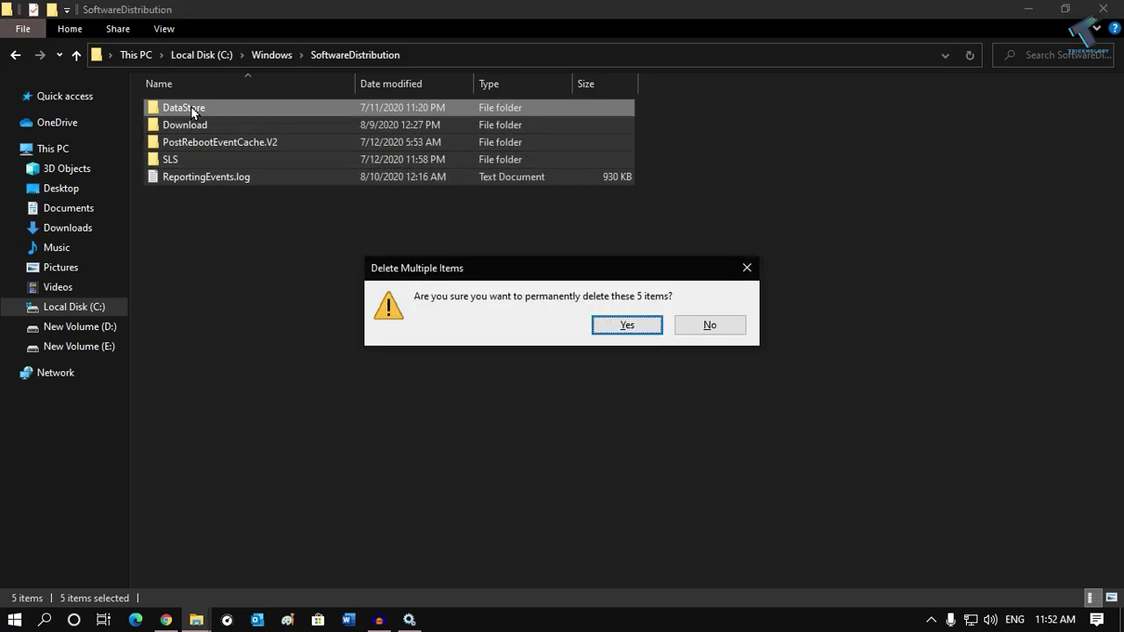
click(652, 327)
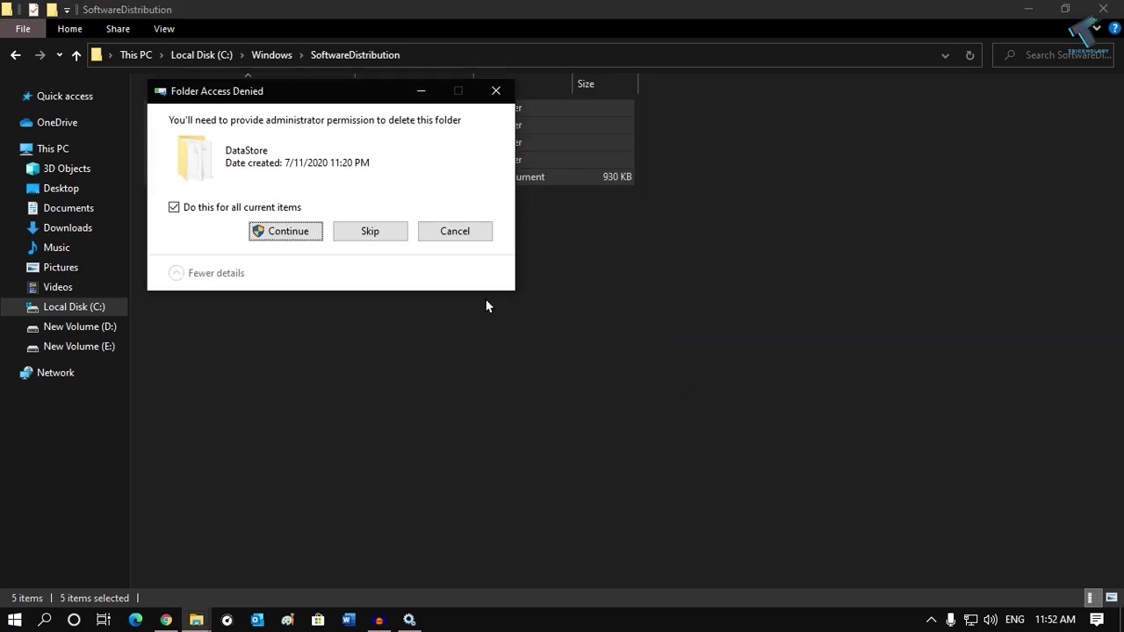
click(305, 230)
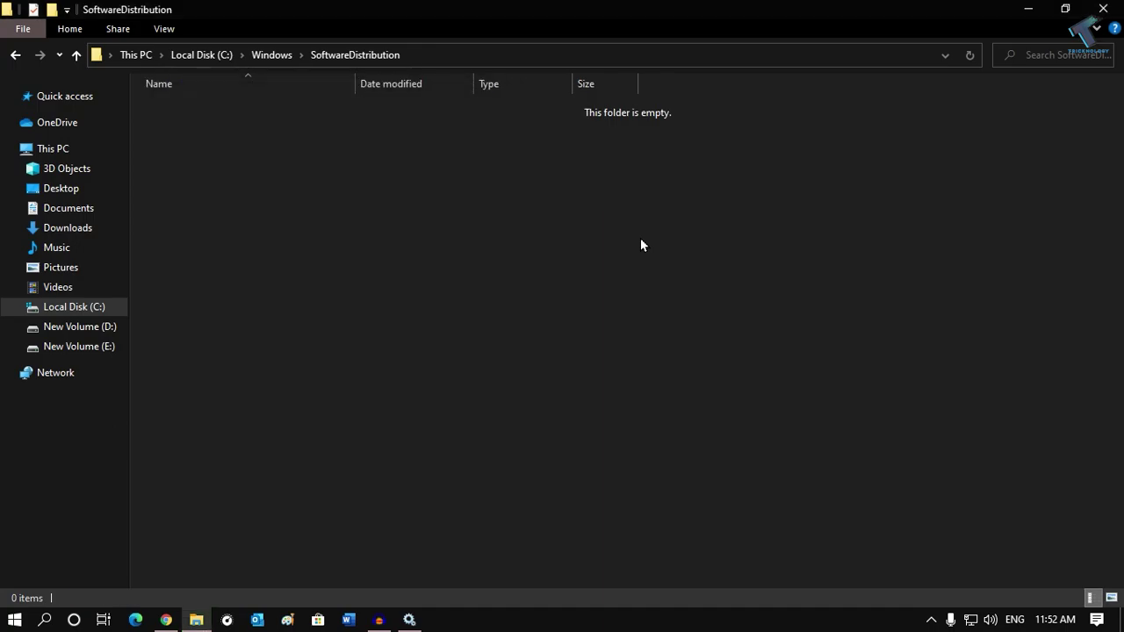
click(15, 54)
Back in Services, set Windows Update startup to Automatic, start it, and apply
click(1028, 9)
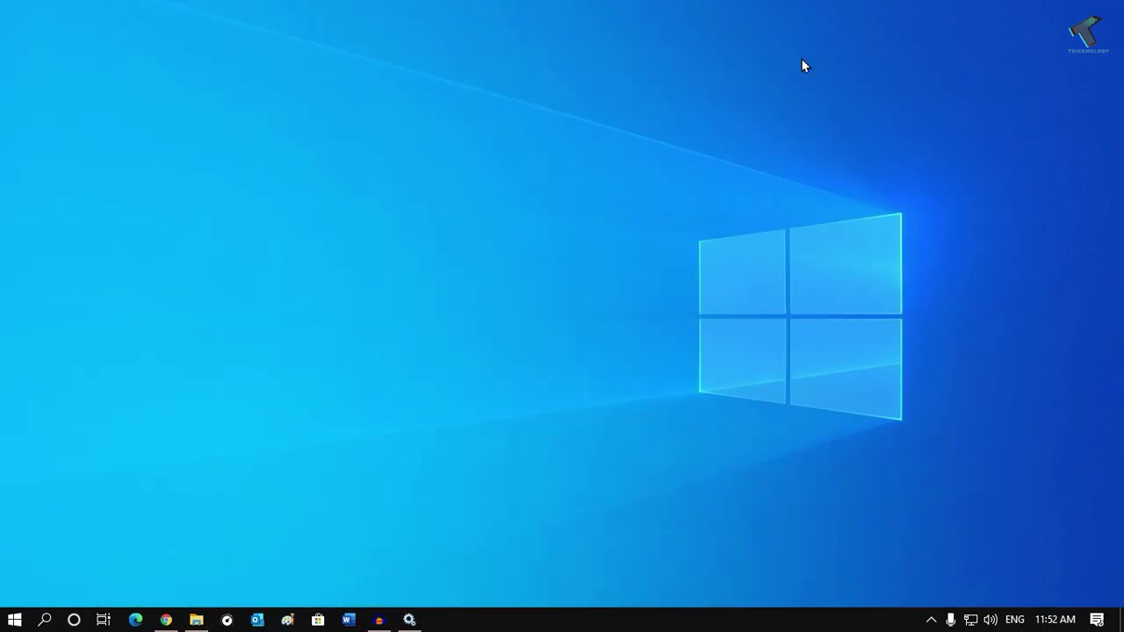
click(420, 621)
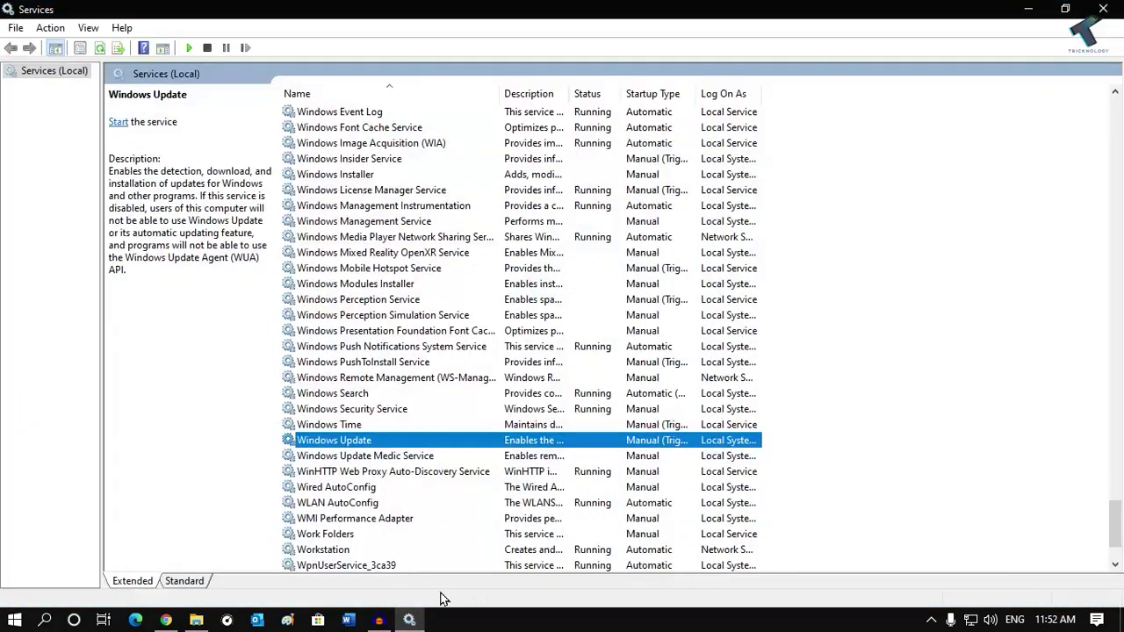
right_click(376, 446)
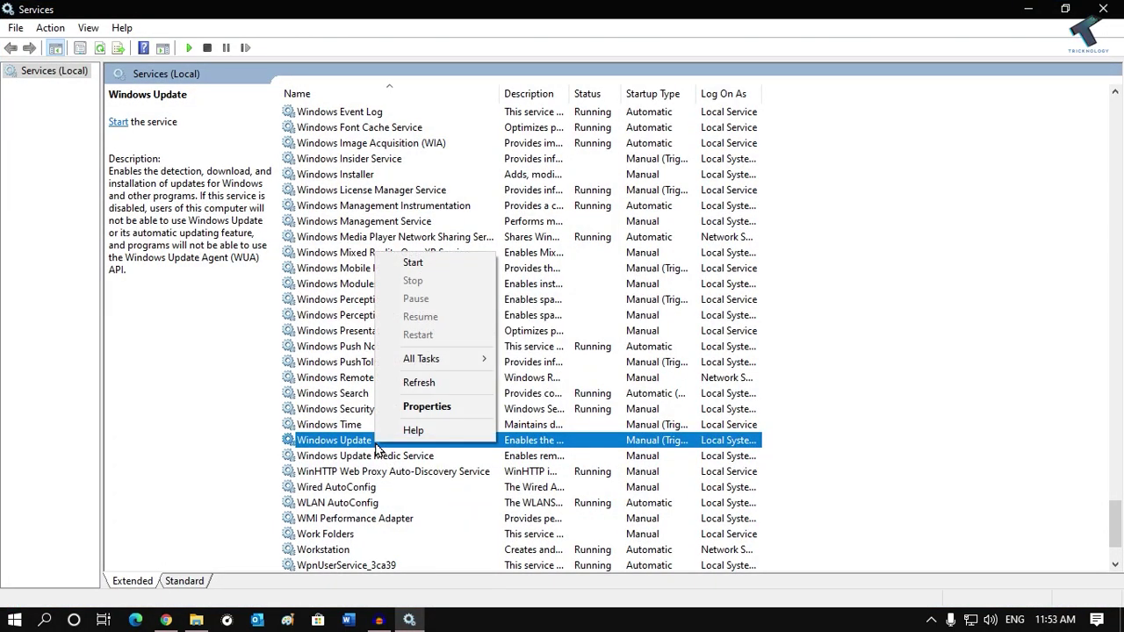
click(443, 409)
click(587, 282)
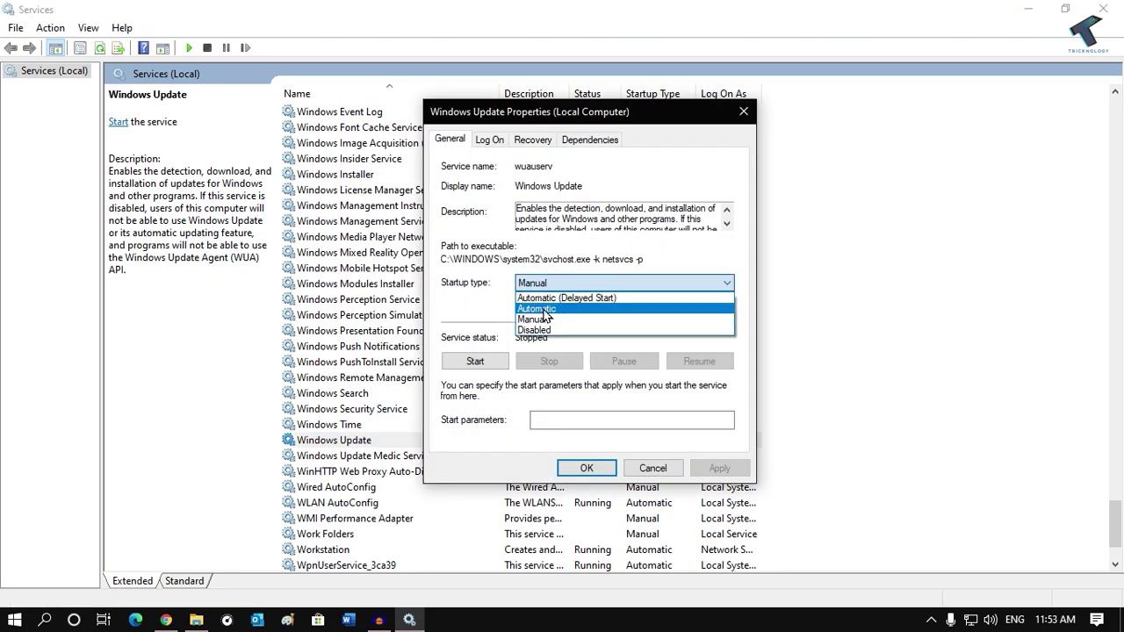
click(546, 309)
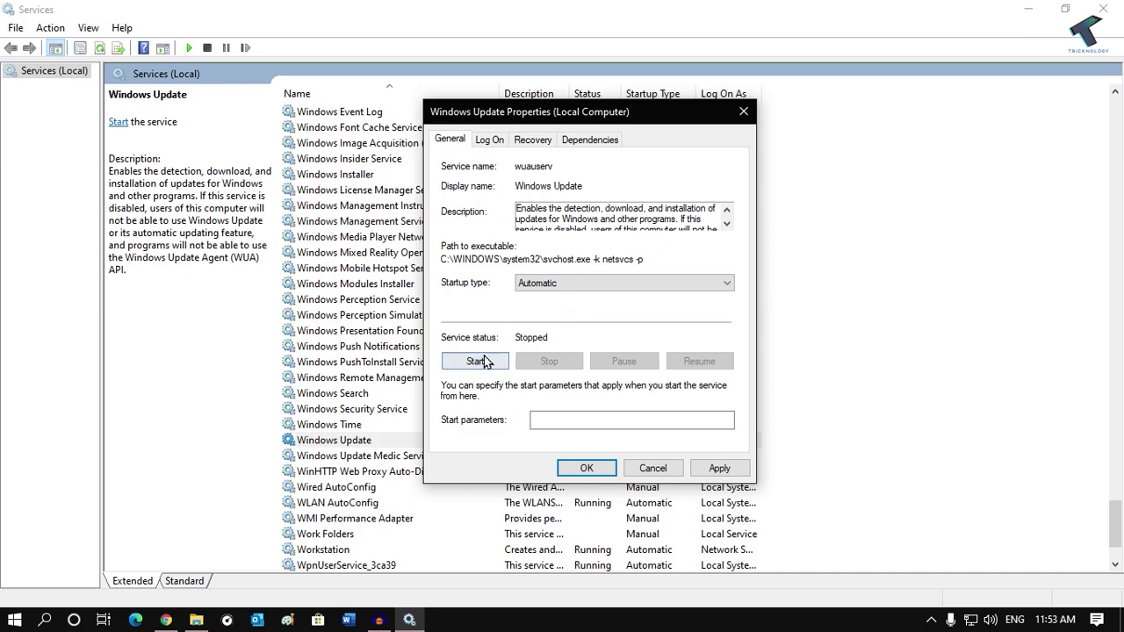
click(479, 362)
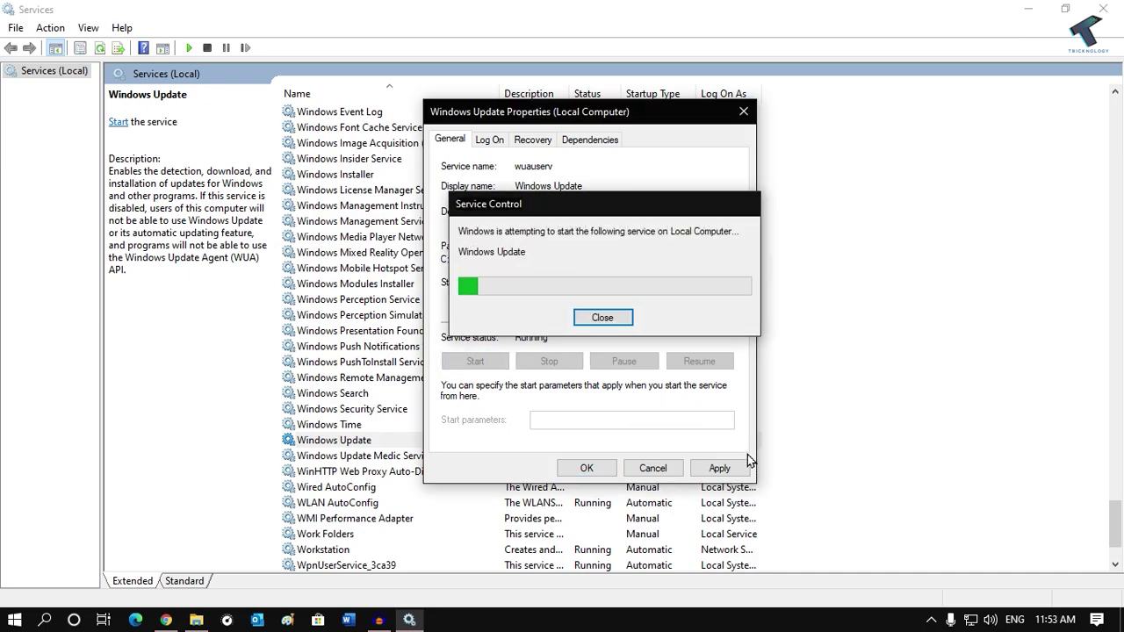
click(729, 466)
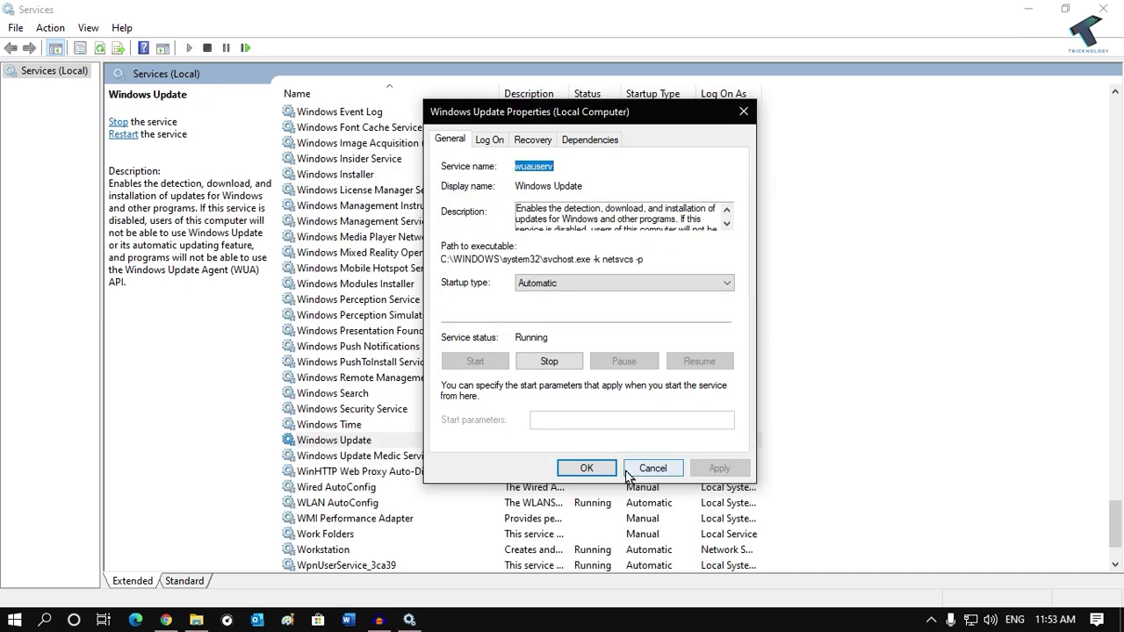
click(587, 468)
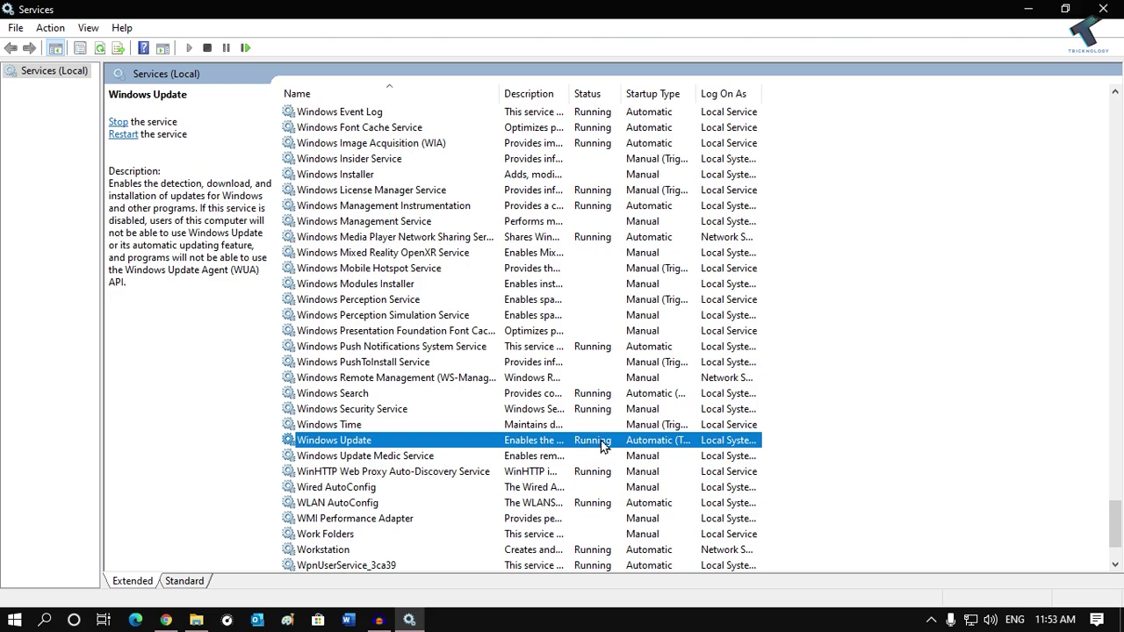
click(1093, 11)
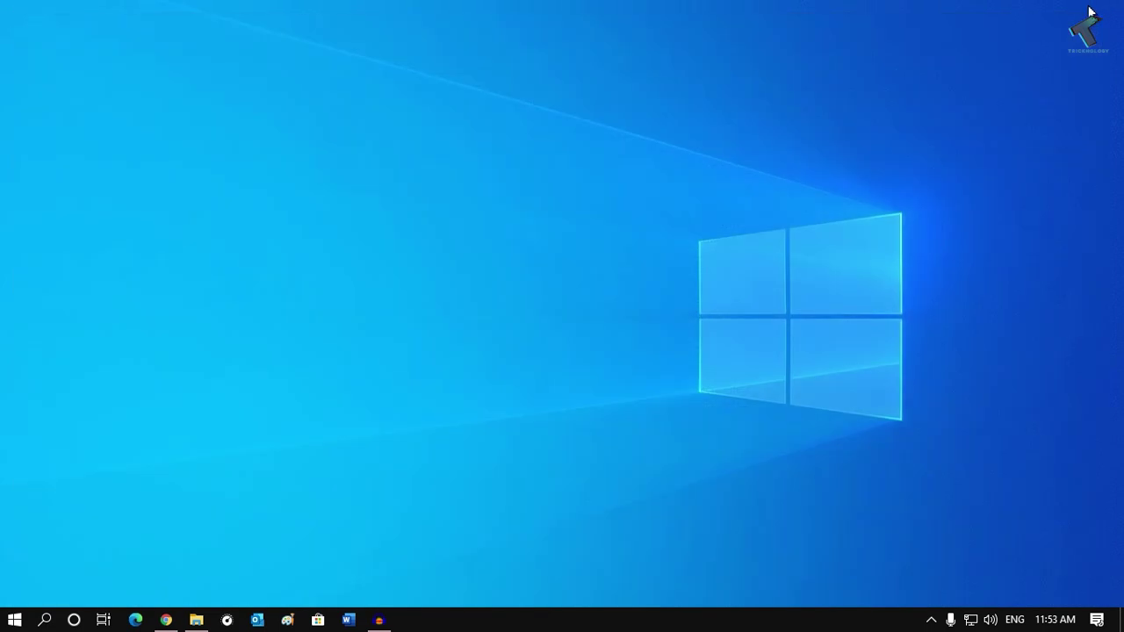
click(14, 620)
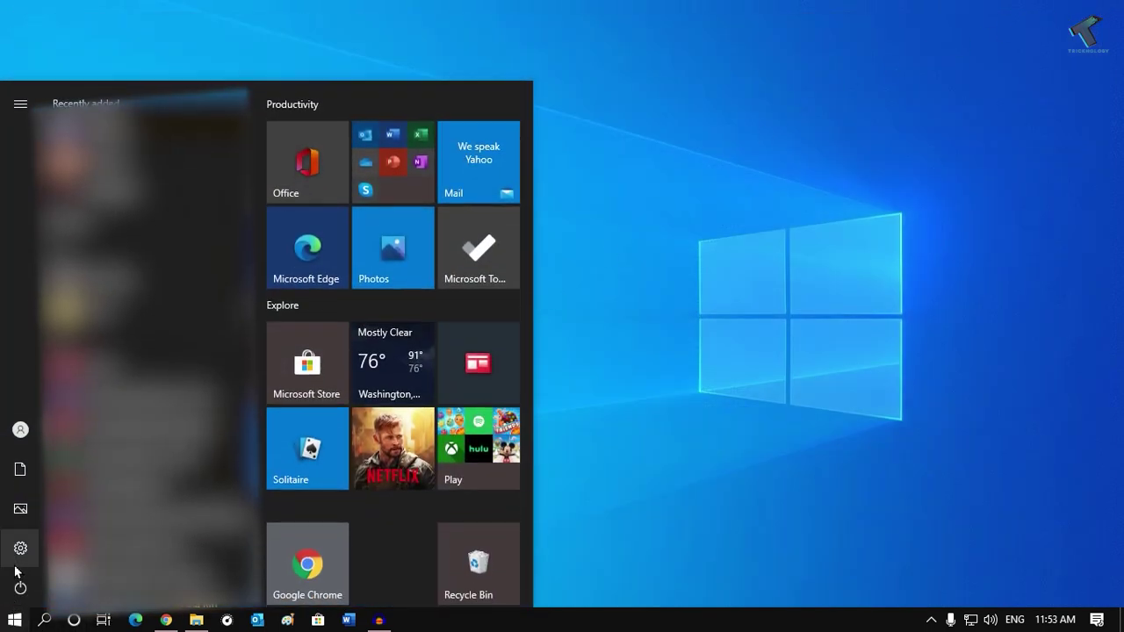
click(21, 549)
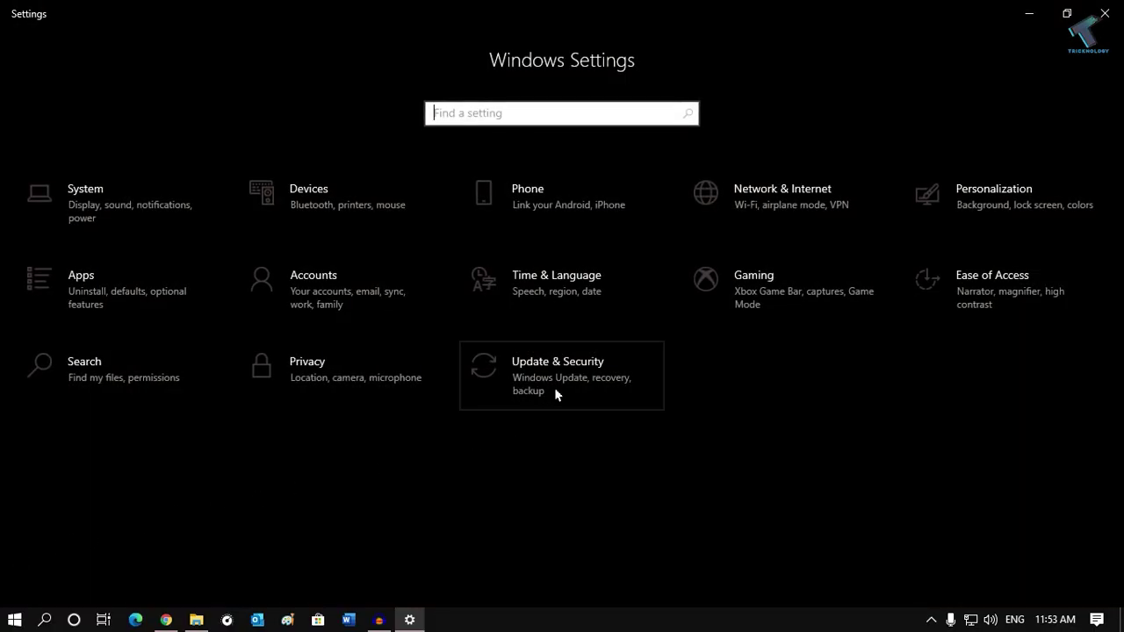
click(567, 380)
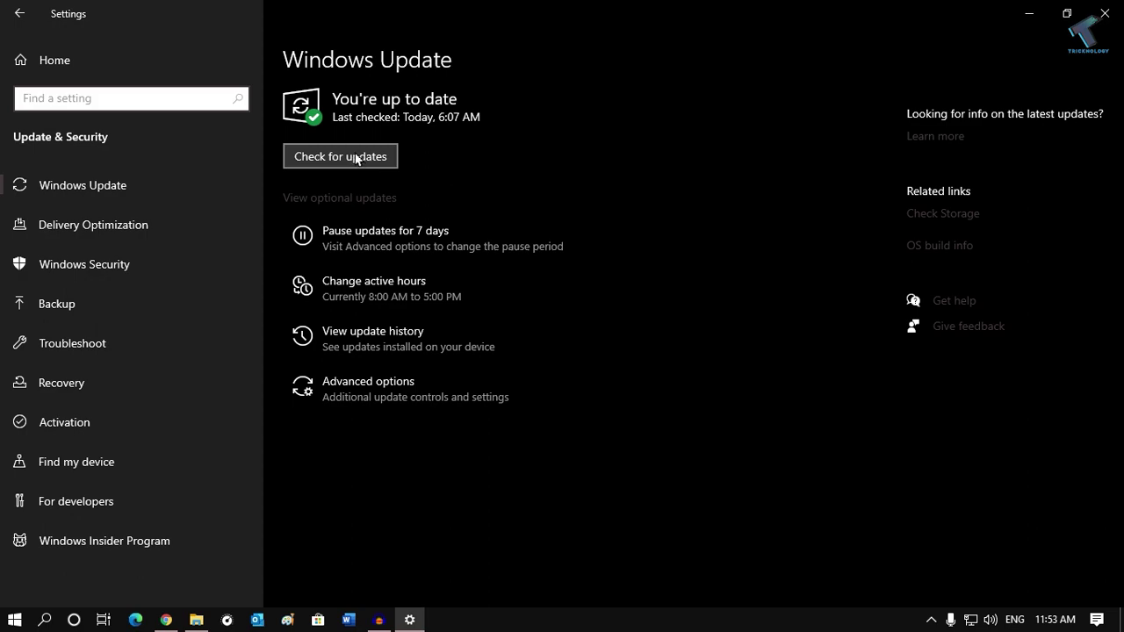
click(369, 158)
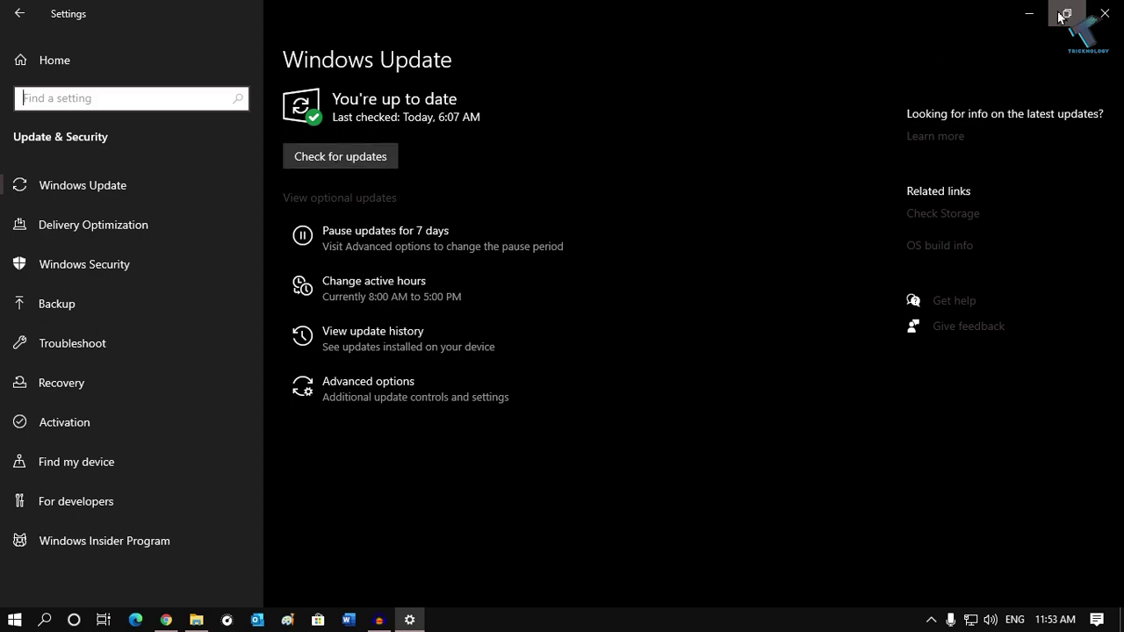
click(1101, 11)
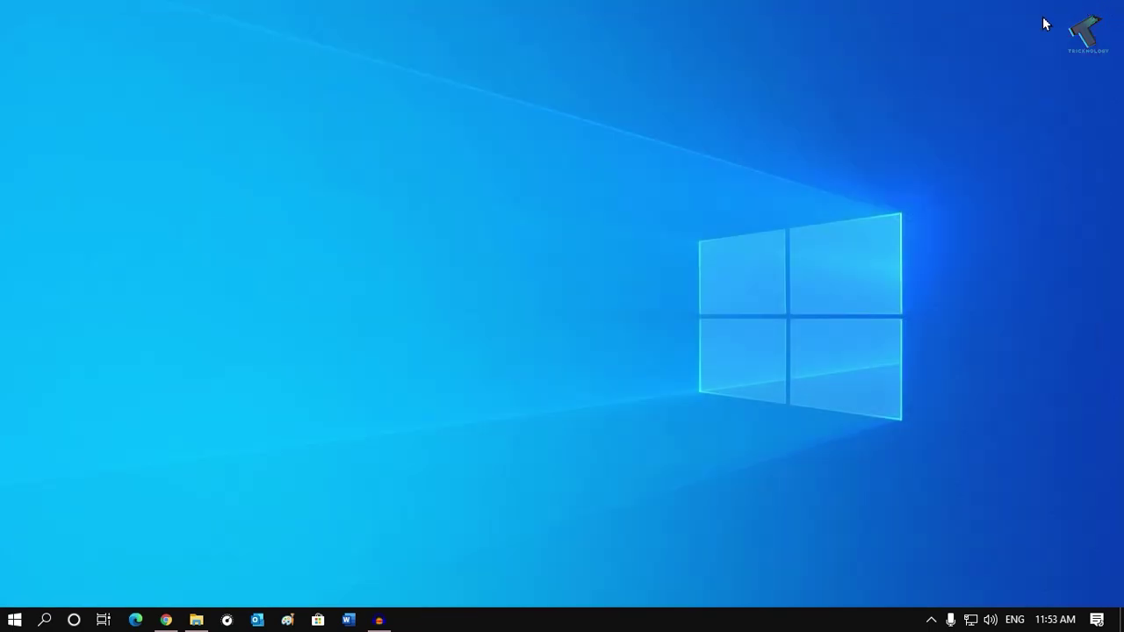
Launch Command Prompt as administrator via a cmd search and enter sfc /scannow
click(44, 619)
text(cmd)
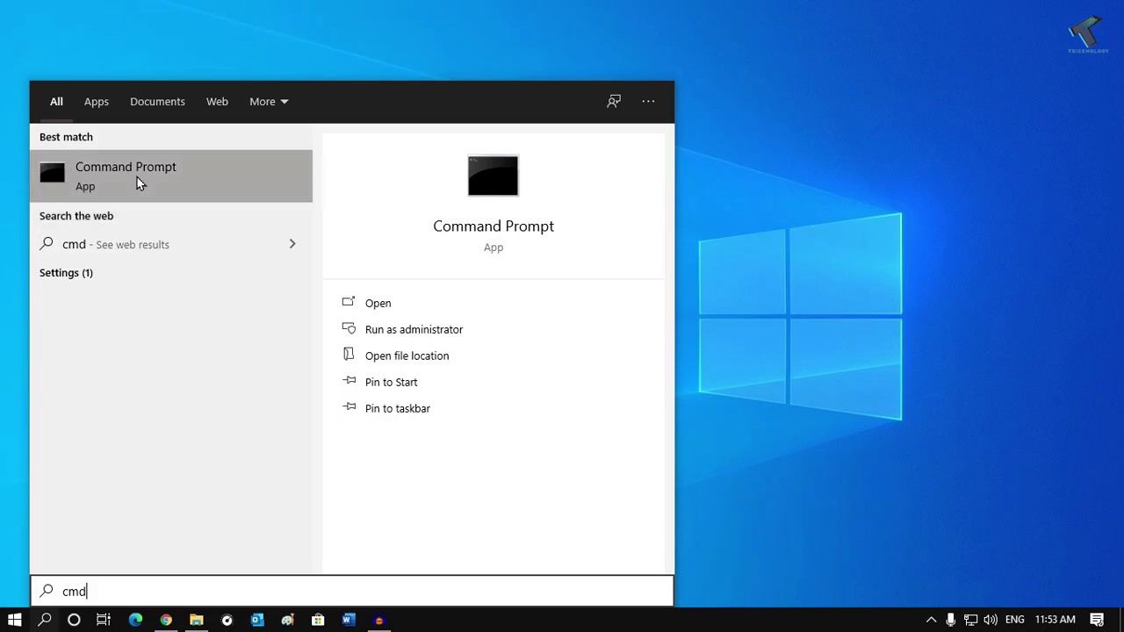
right_click(211, 200)
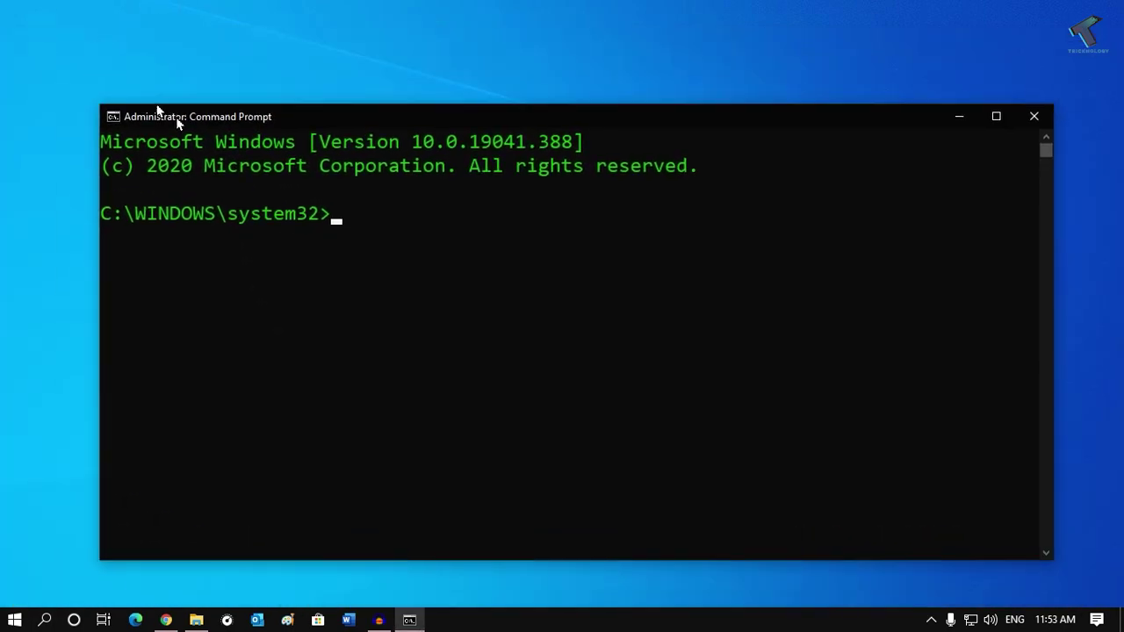
text(sf)
text(c /)
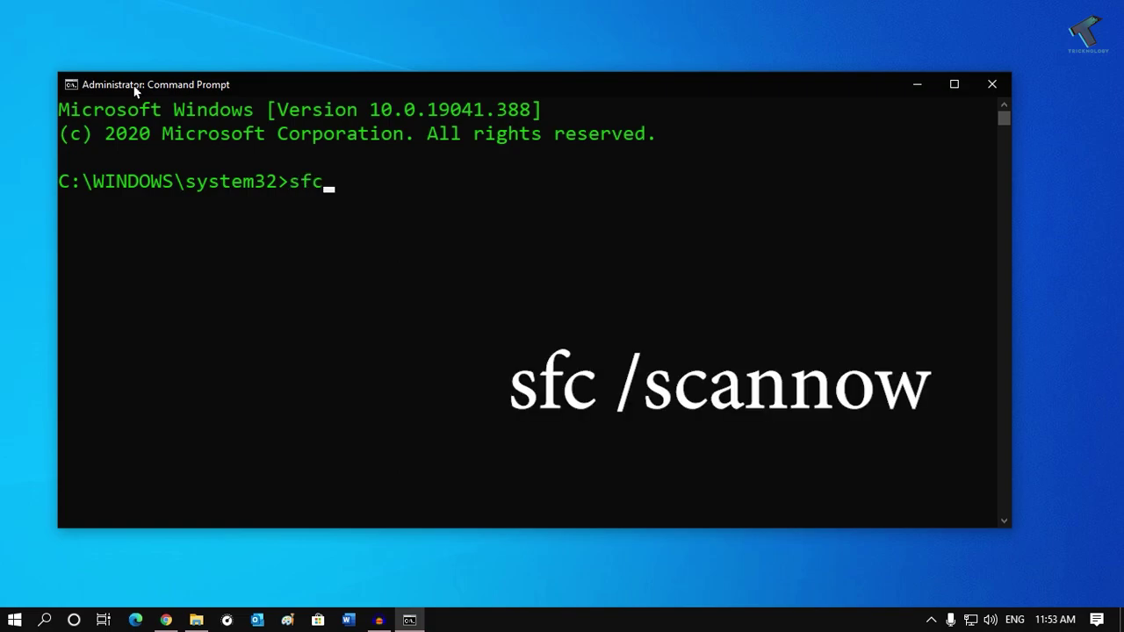
text(scannow)
Run sfc /scannow to completion with no integrity violations, then begin the DISM command
key(Return)
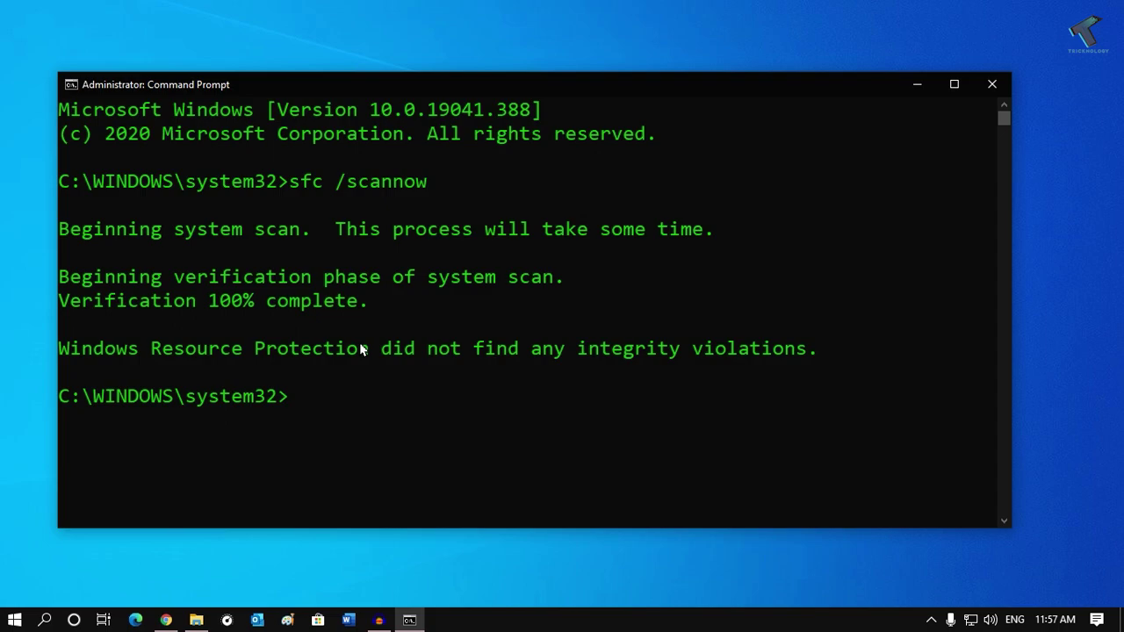
text(DISM.exe /)
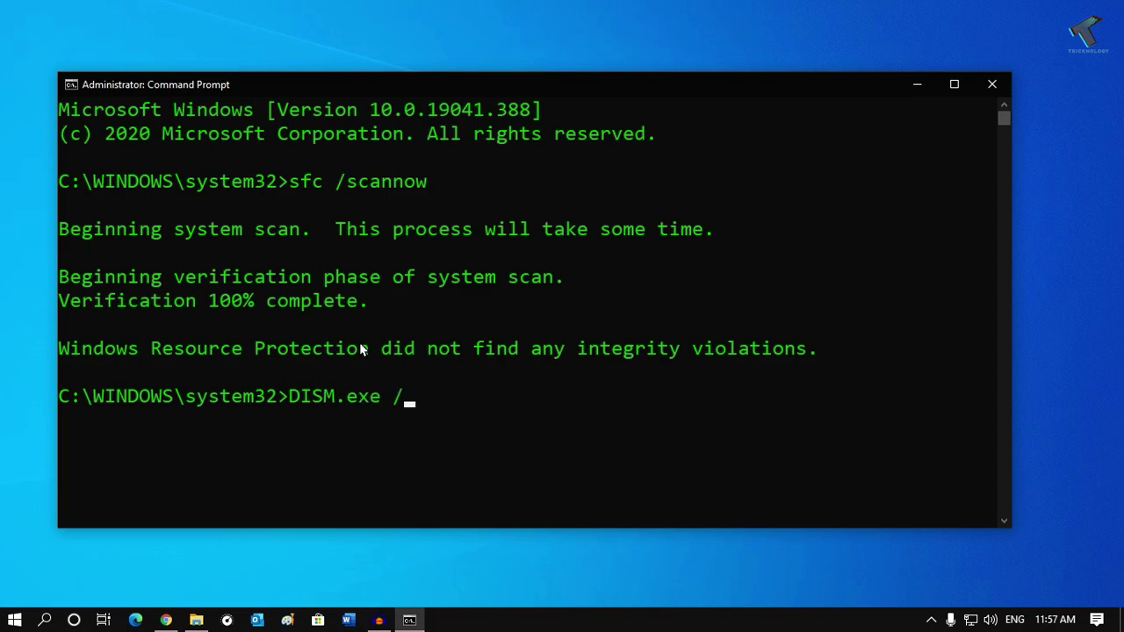
text(o)
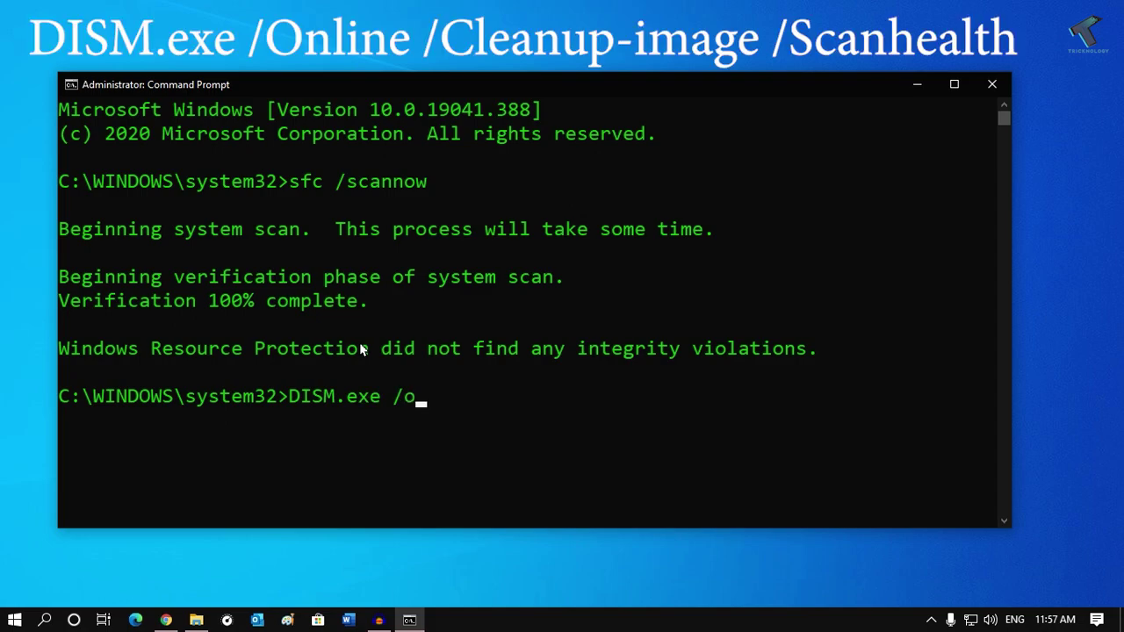
text(nl)
Run DISM.exe /Online /Cleanup-image /Scanhealth, which reports no component store corruption
key(BackSpace)
key(BackSpace)
key(BackSpace)
text(O)
text(nline )
text(?)
key(BackSpace)
key(BackSpace)
text(/Cleanup-i)
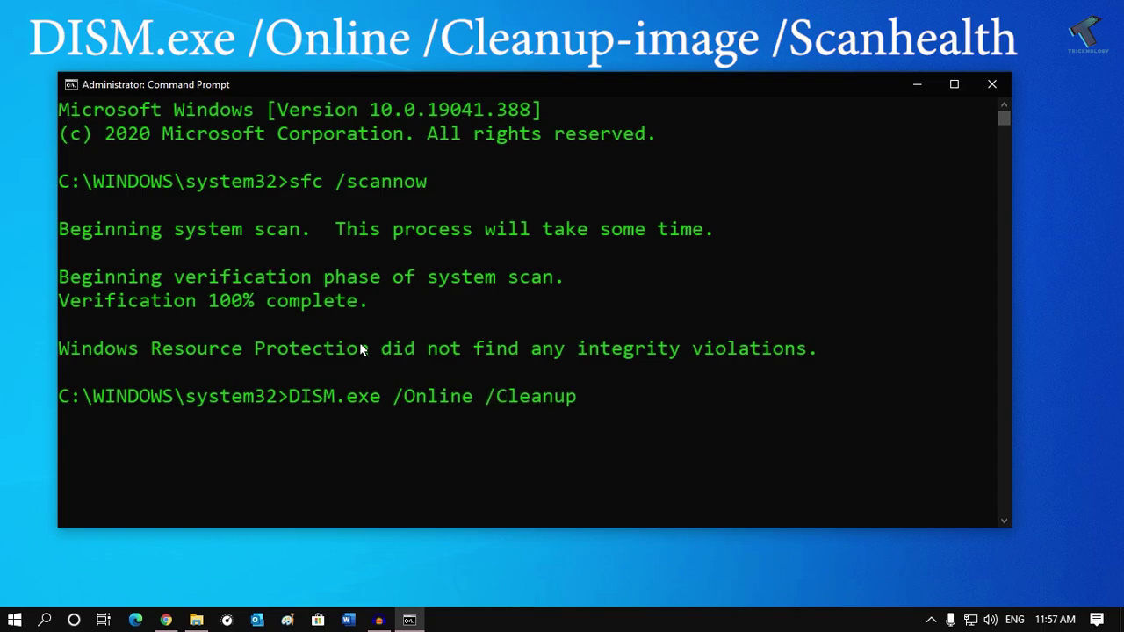
text(mage /)
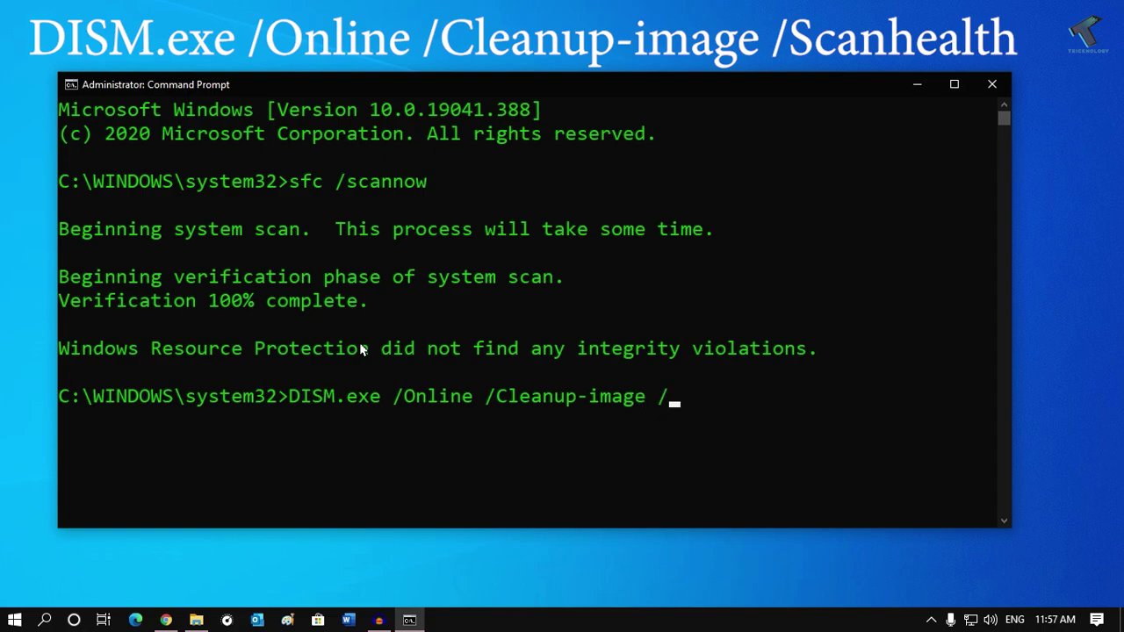
text(Scan)
text(hear)
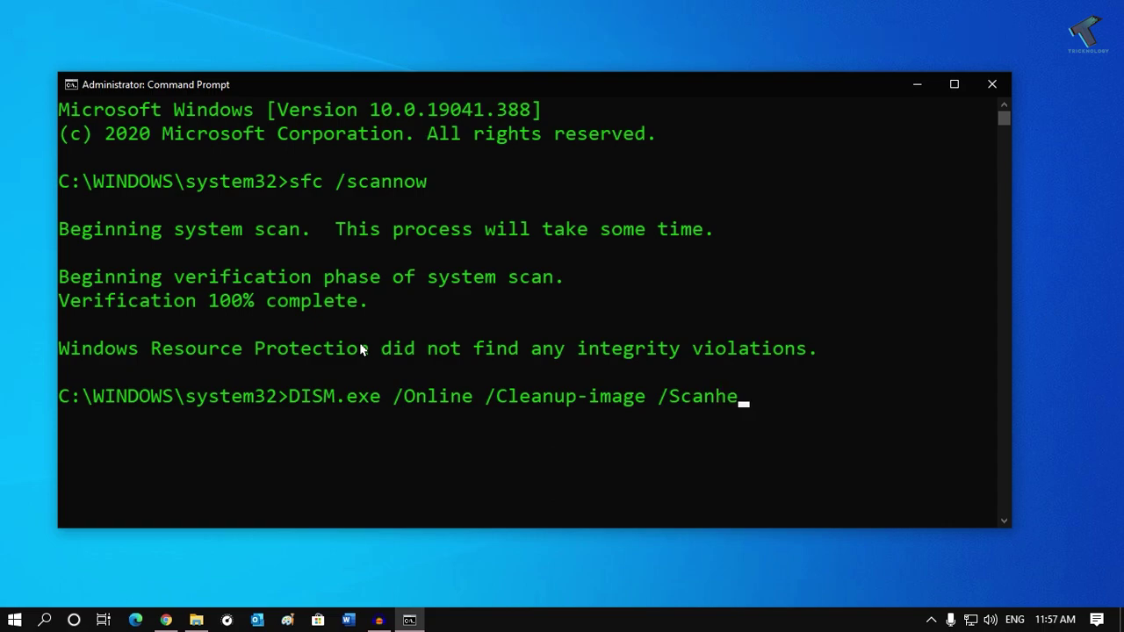
key(BackSpace)
text(th)
key(Return)
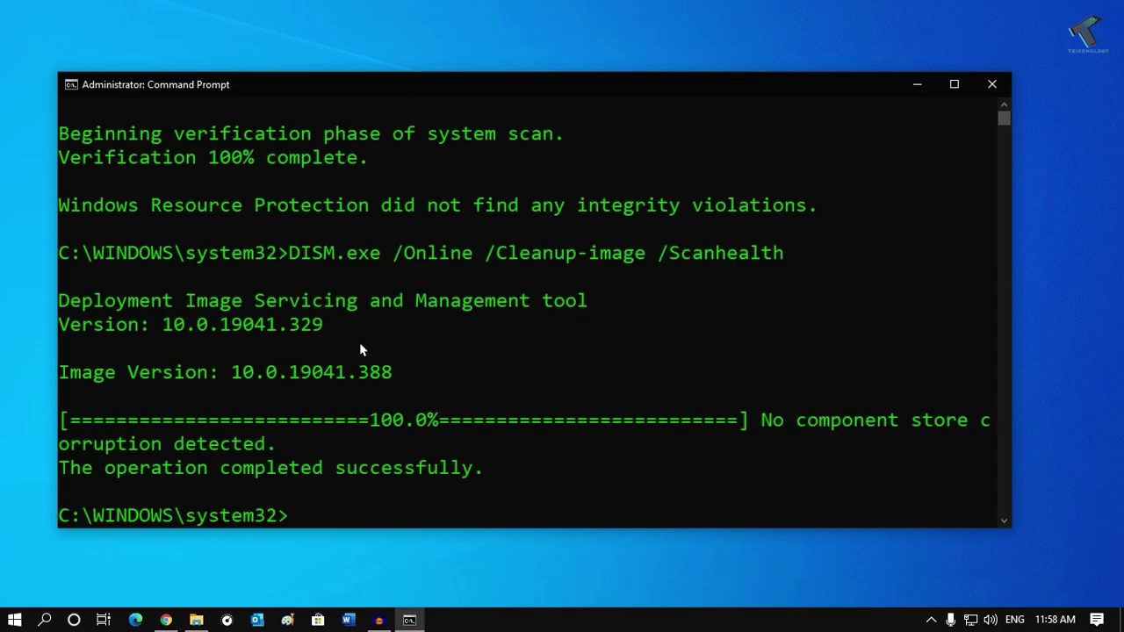
Rerun the DISM command with /Restorehealth until the restore completes successfully, then type exit
key(Up)
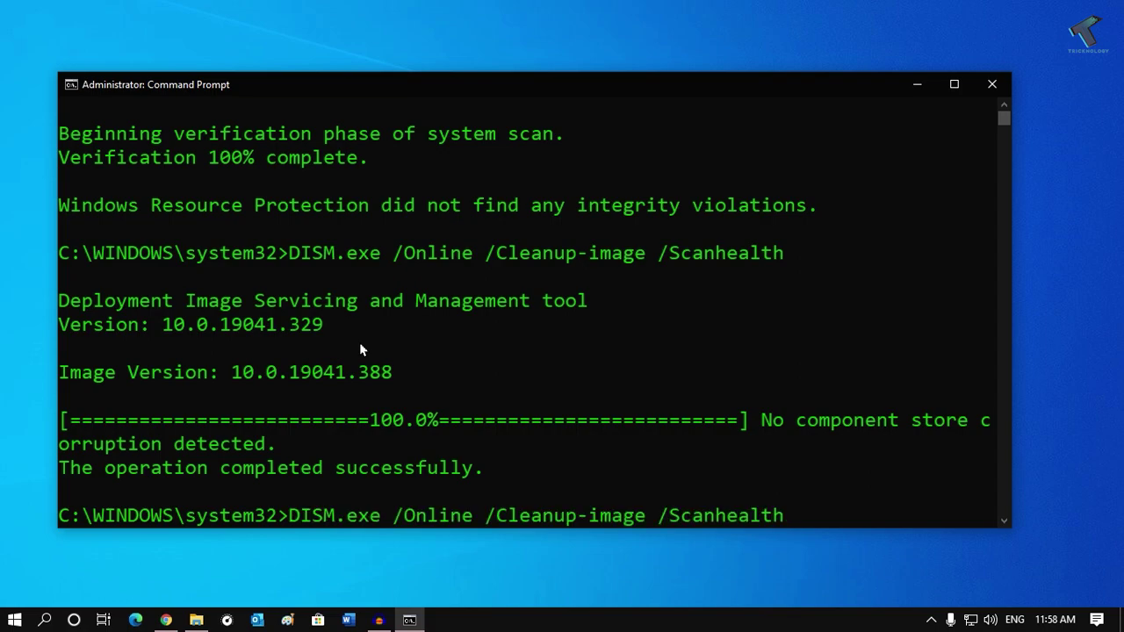
key(BackSpace)
key(BackSpace)
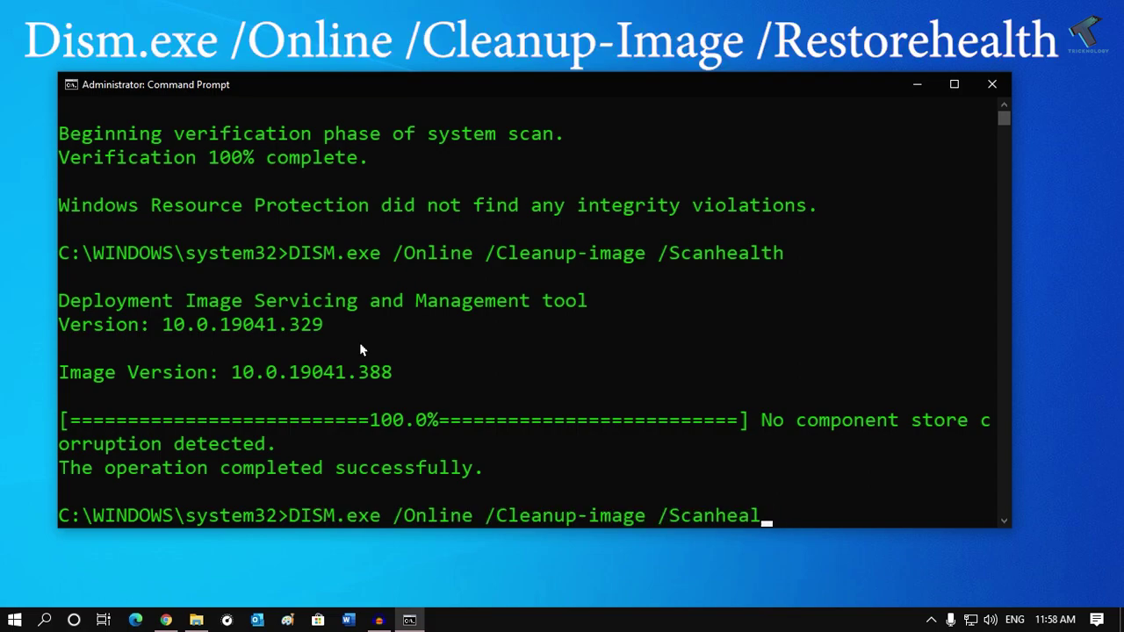
key(BackSpace)
key(BackSpace)
key(BackSpace)
key(BackSpace)
key(BackSpace)
key(BackSpace)
key(BackSpace)
key(BackSpace)
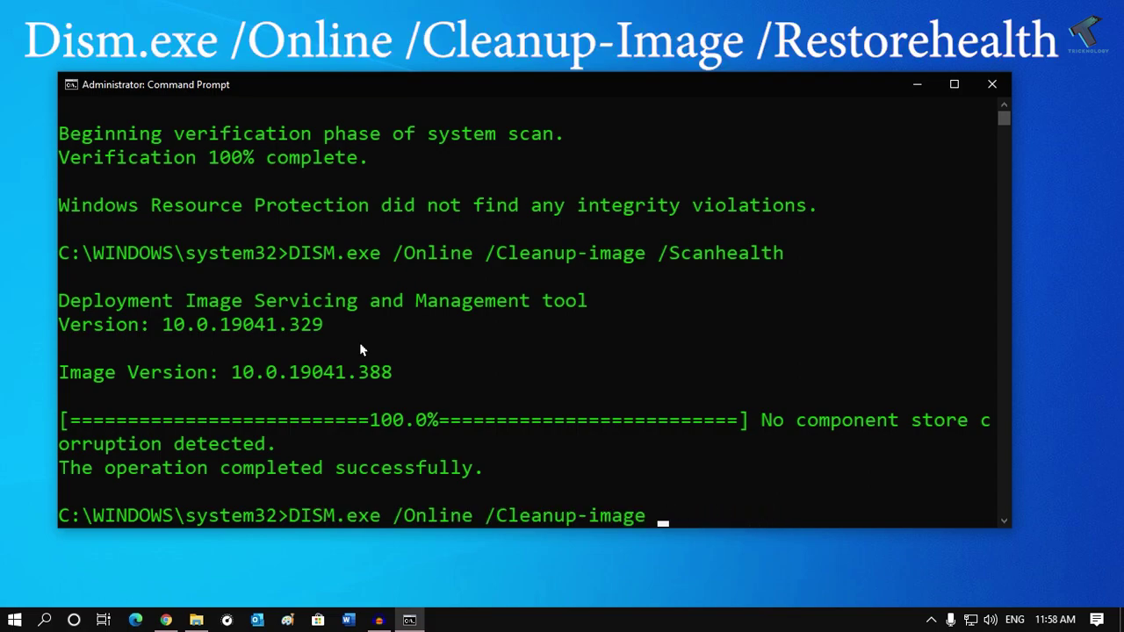
text(/Res)
text(torehealth)
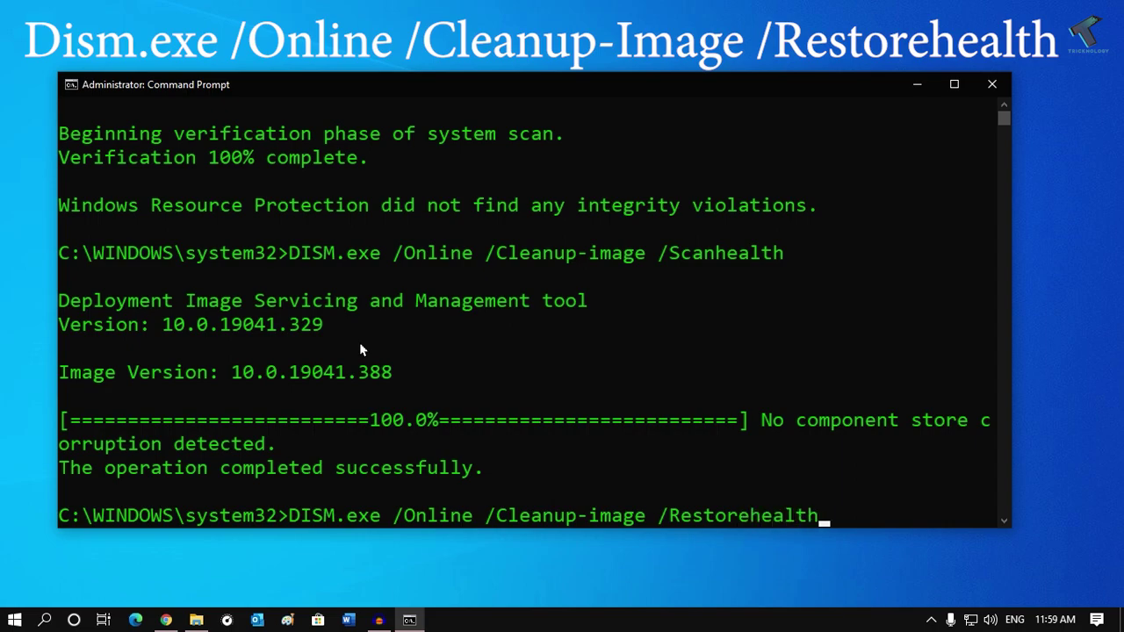
key(Return)
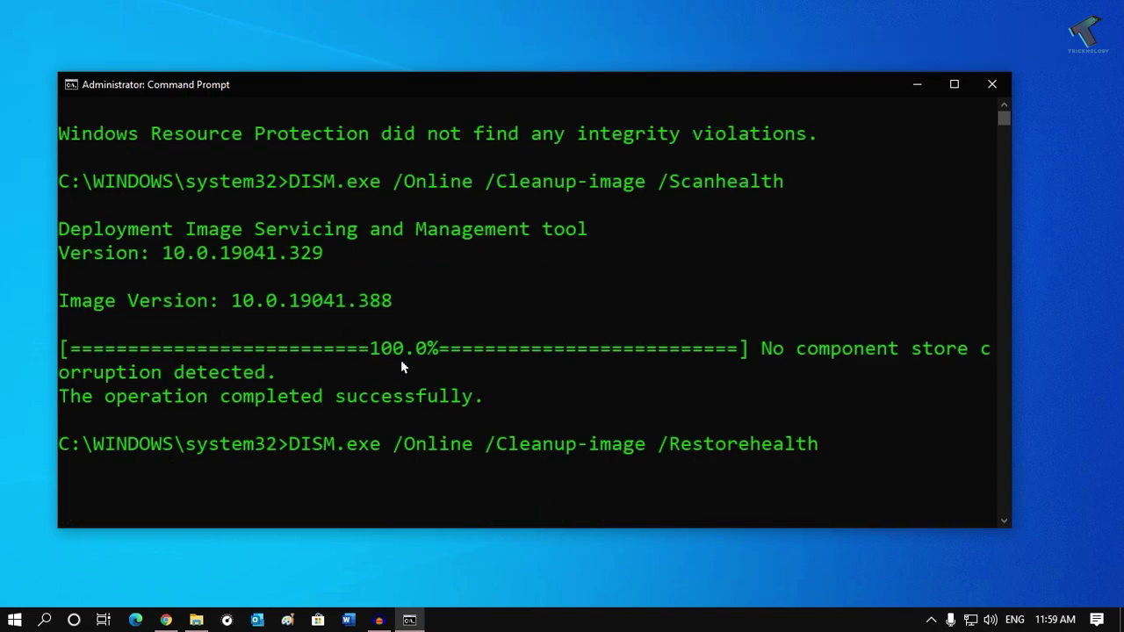
key(Return)
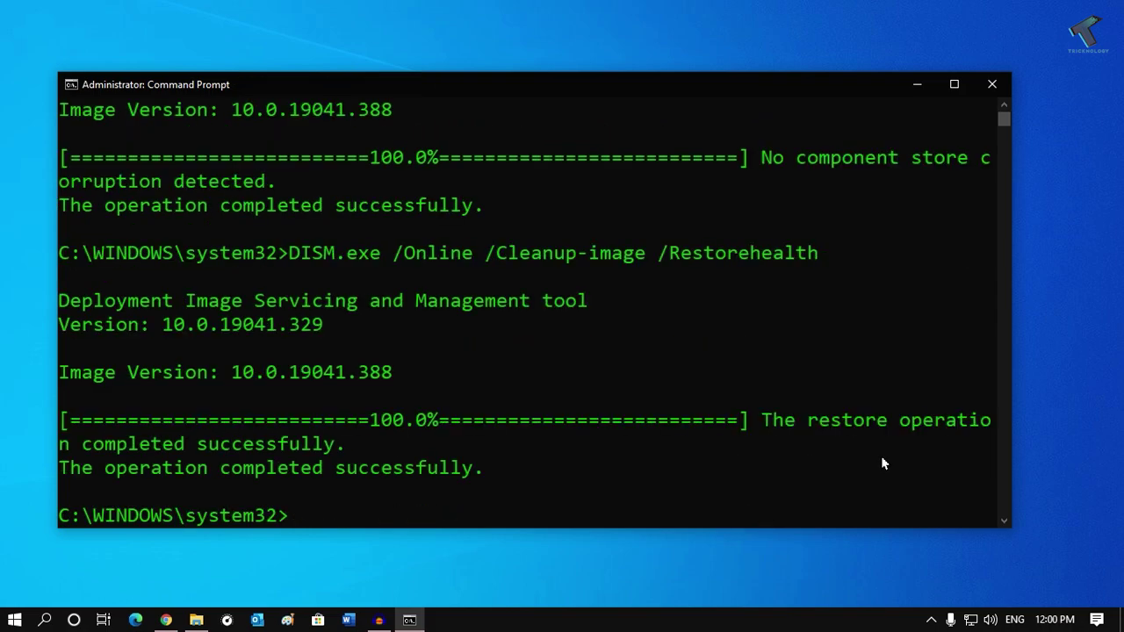
text(exit)
Exit Command Prompt, confirm Windows Update shows up to date in Settings, and close Settings
key(Return)
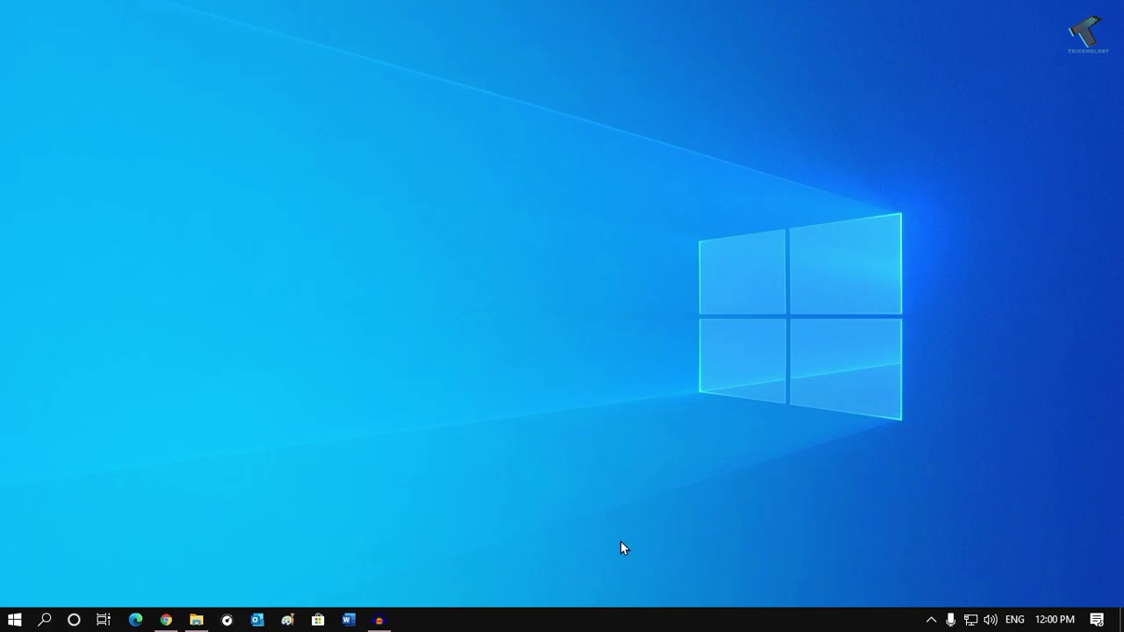
click(14, 620)
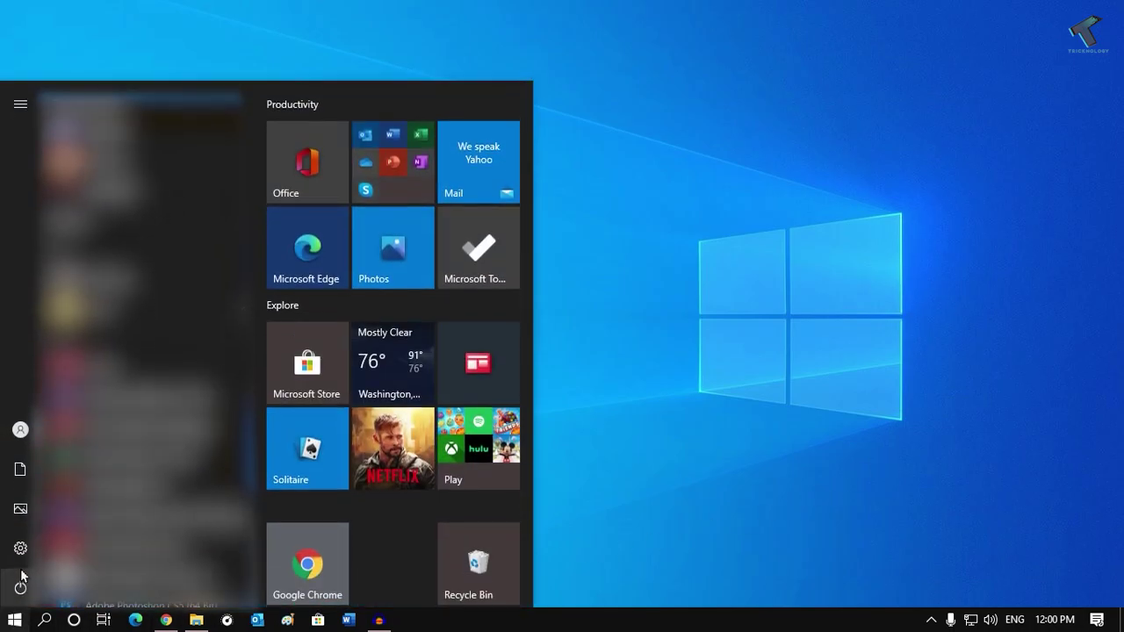
mouse_move(20, 548)
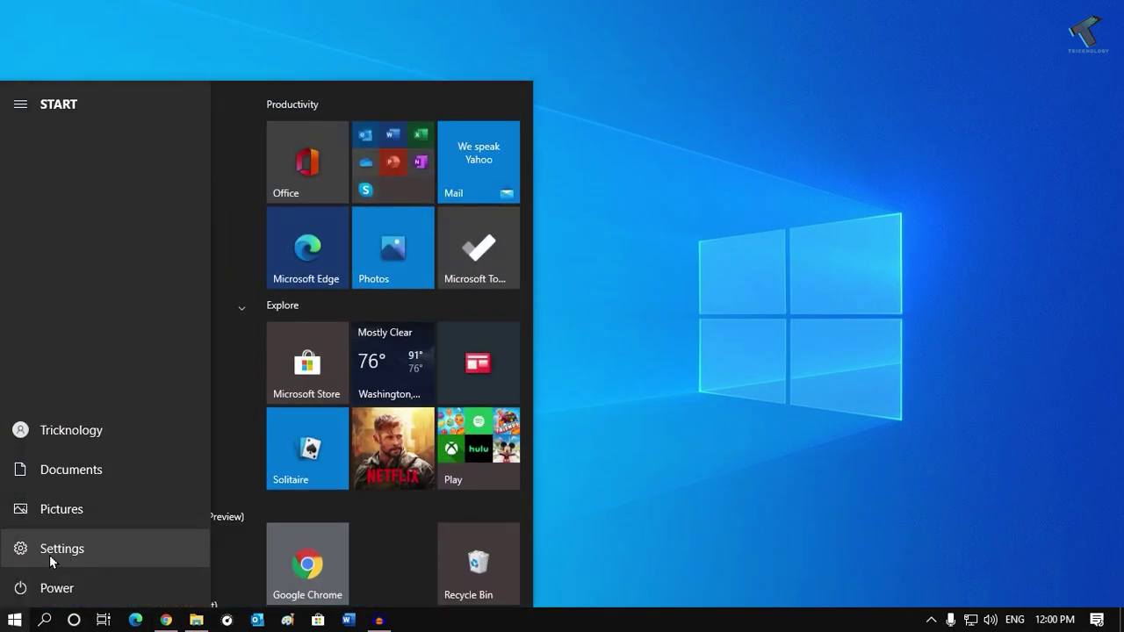
click(50, 556)
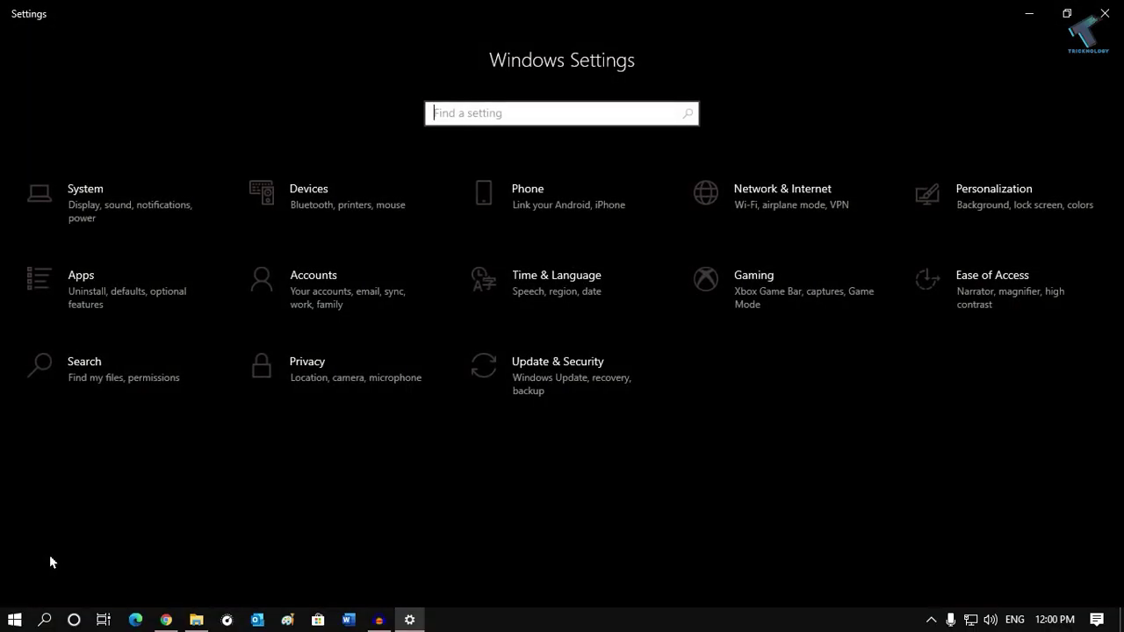
click(537, 392)
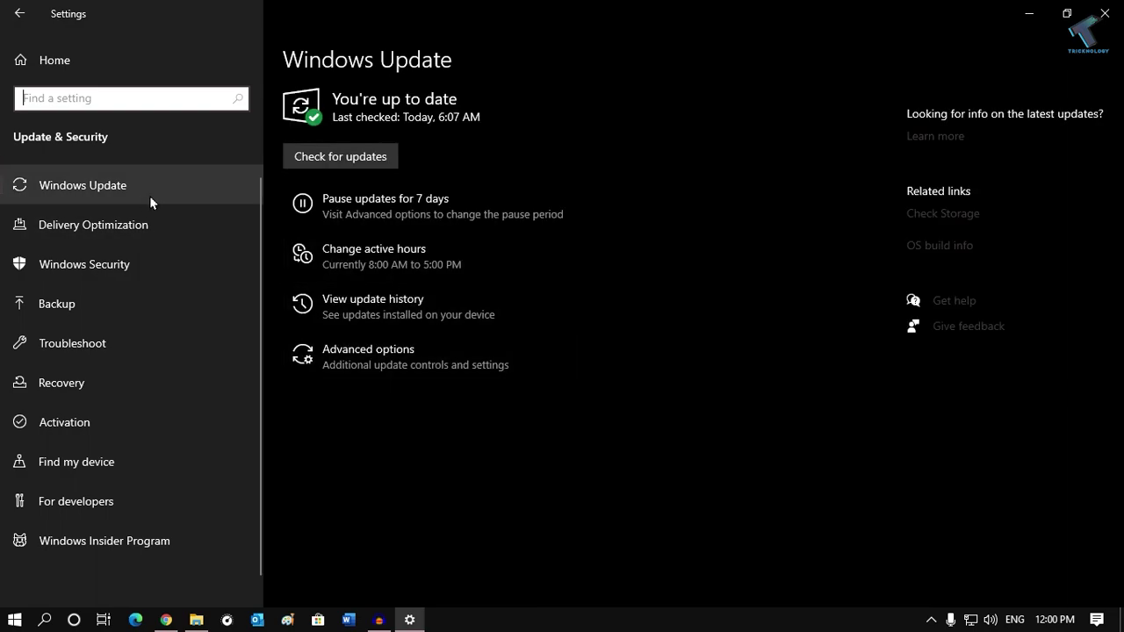
click(142, 193)
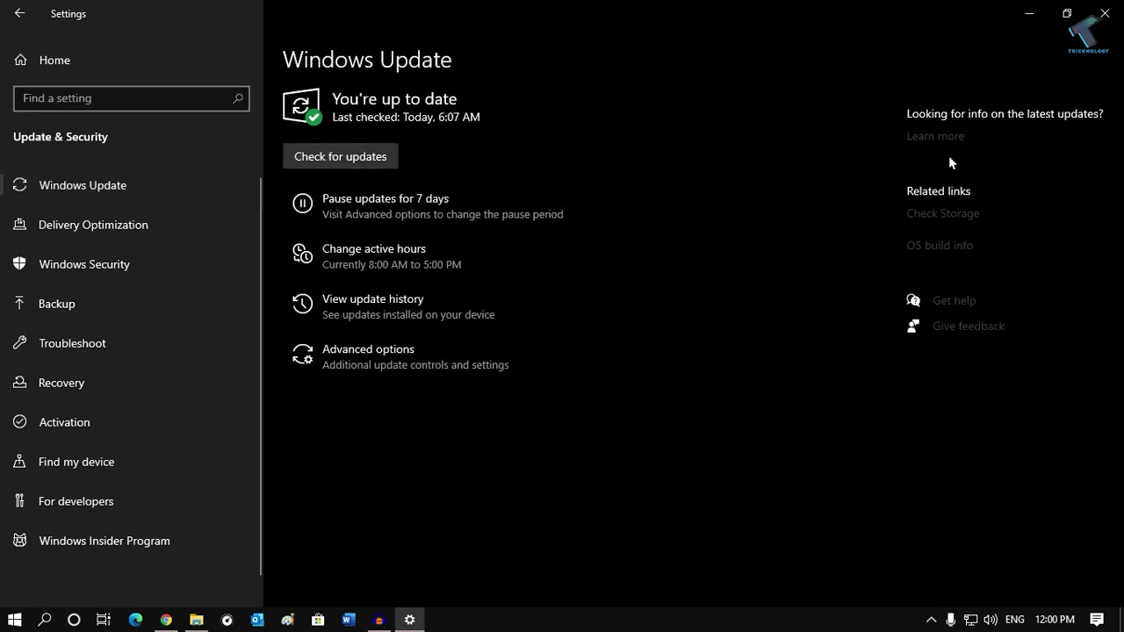
click(1067, 13)
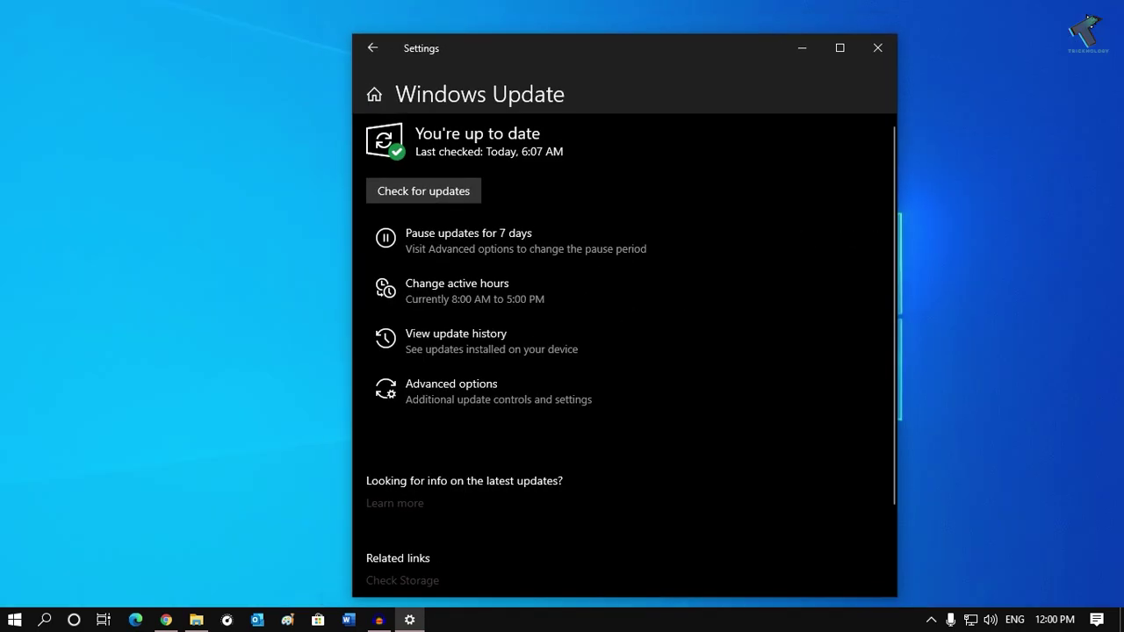
click(878, 48)
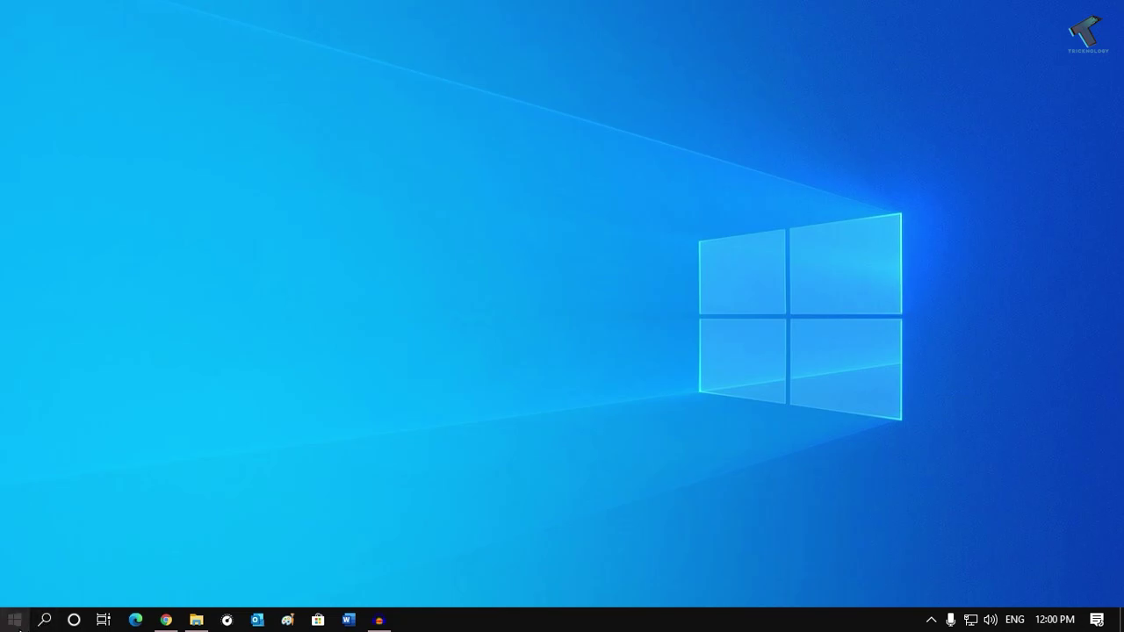
In maximized Settings, open Troubleshoot > Additional troubleshooters and expand Windows Update
click(14, 620)
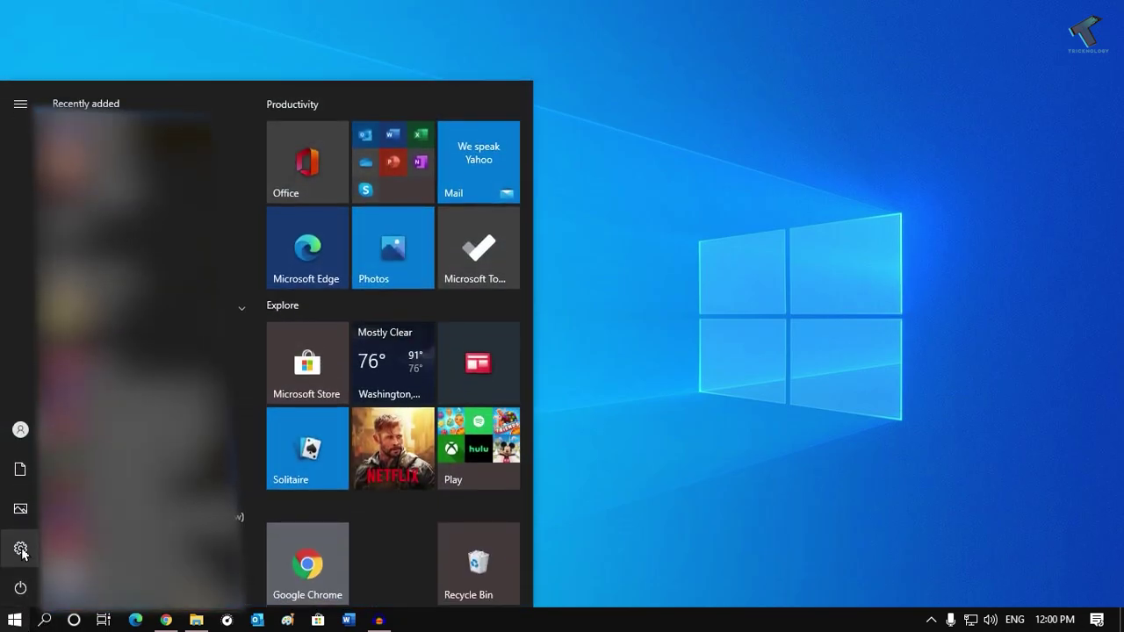
click(21, 547)
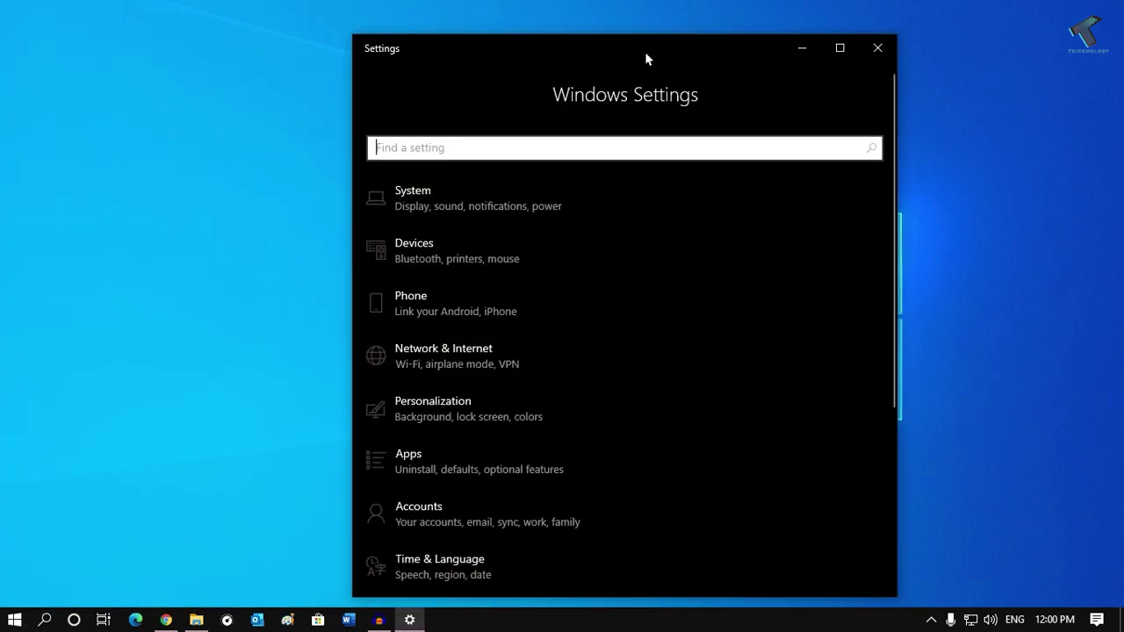
double_click(647, 59)
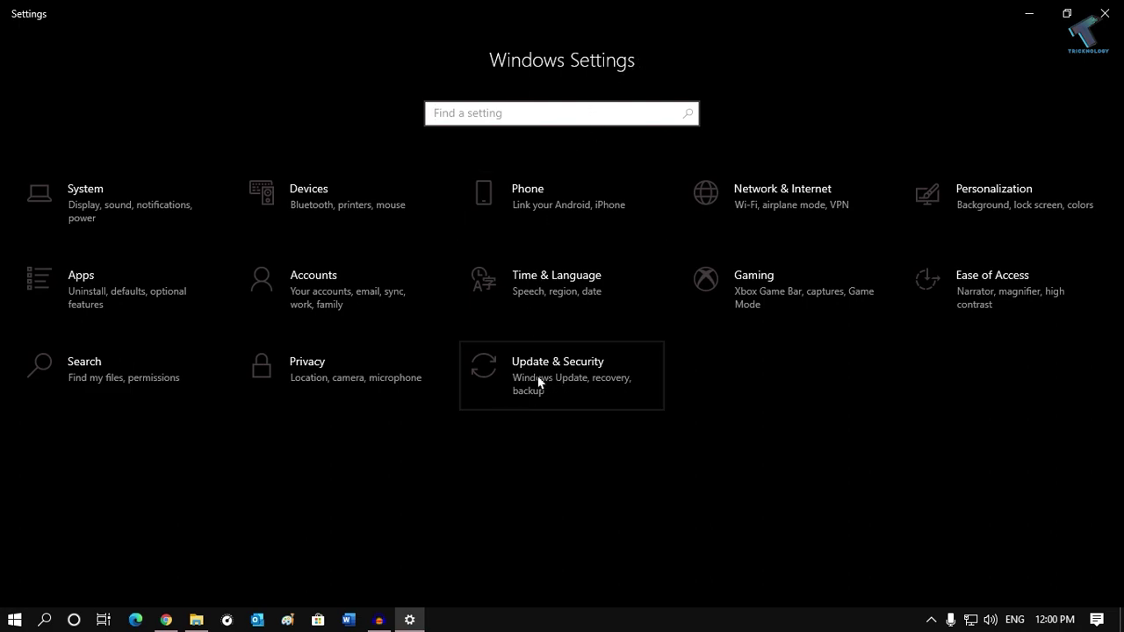
click(581, 376)
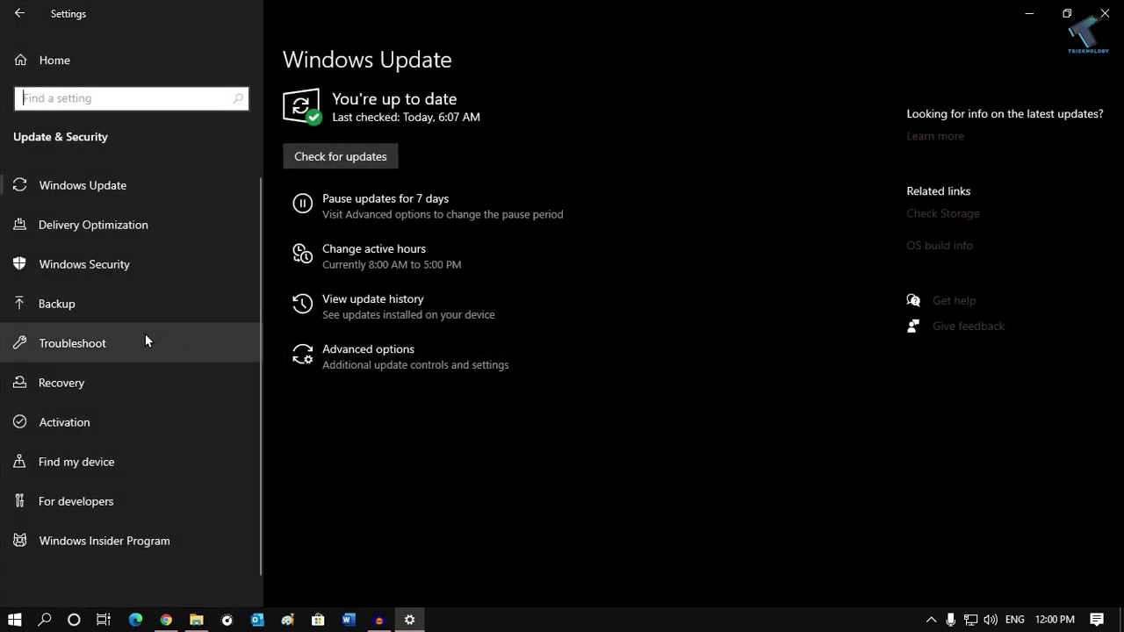
click(82, 346)
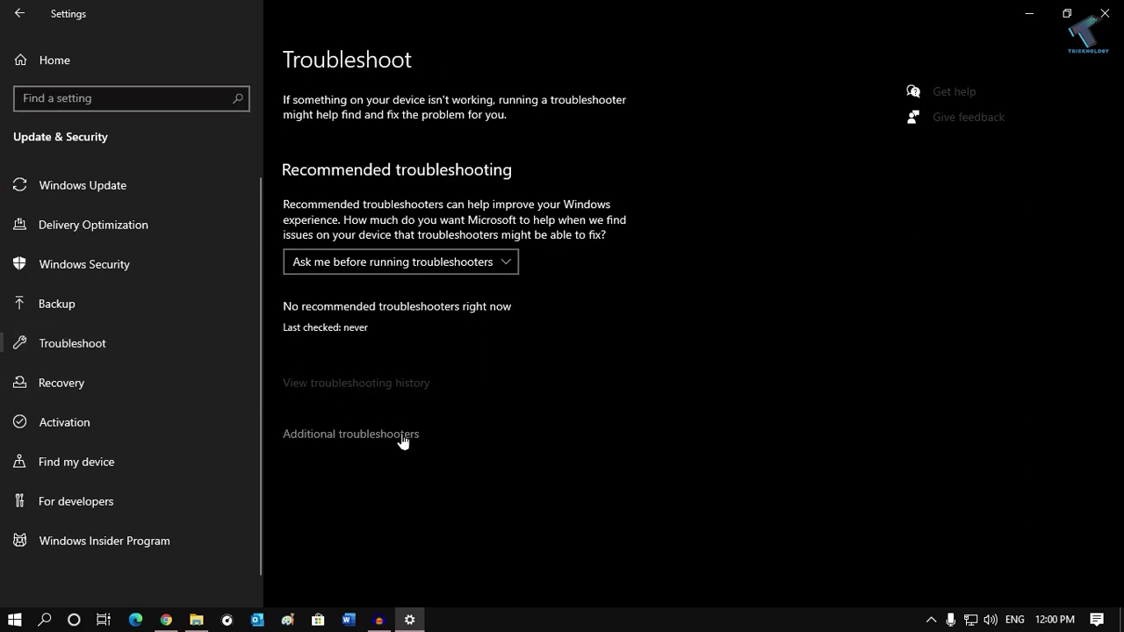
click(407, 445)
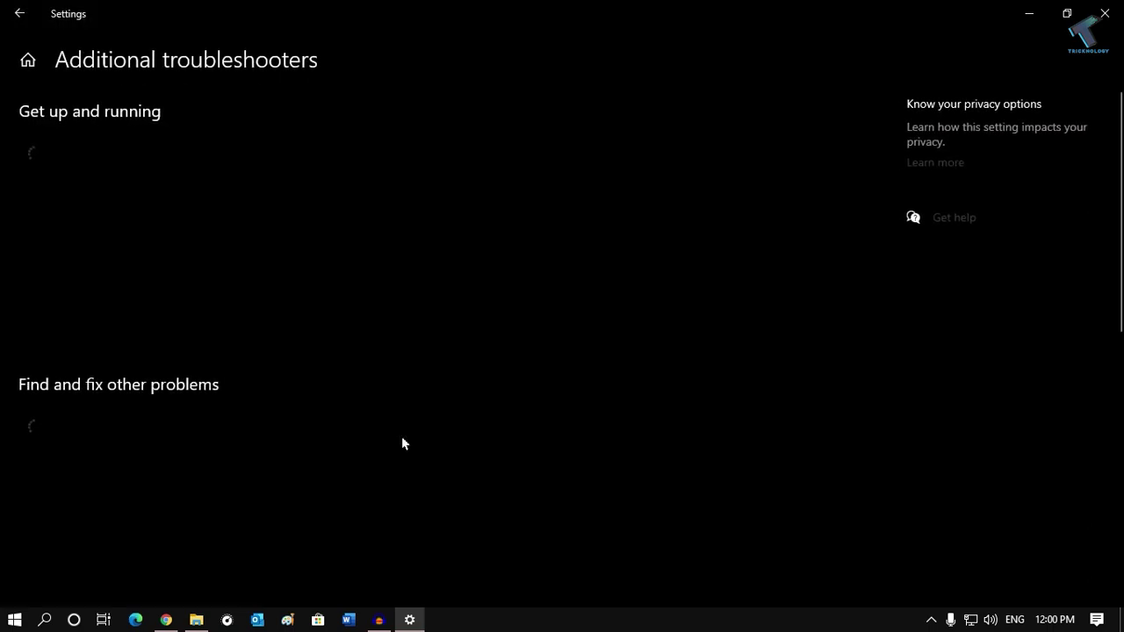
click(134, 330)
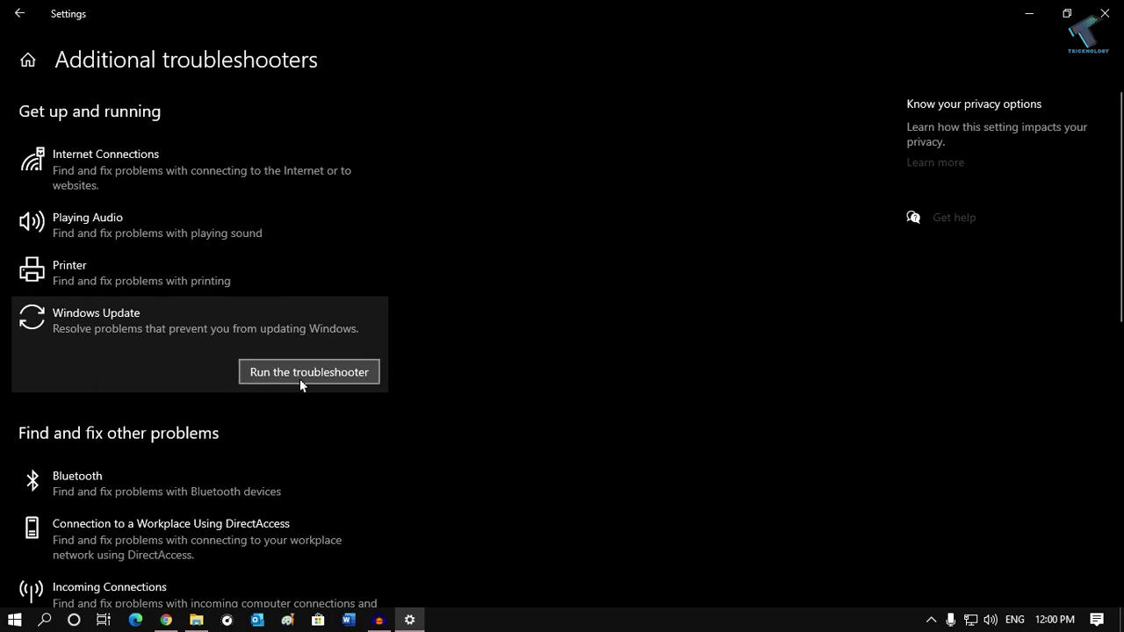
Launch the Windows Update troubleshooter from Settings and let it detect problems
click(325, 375)
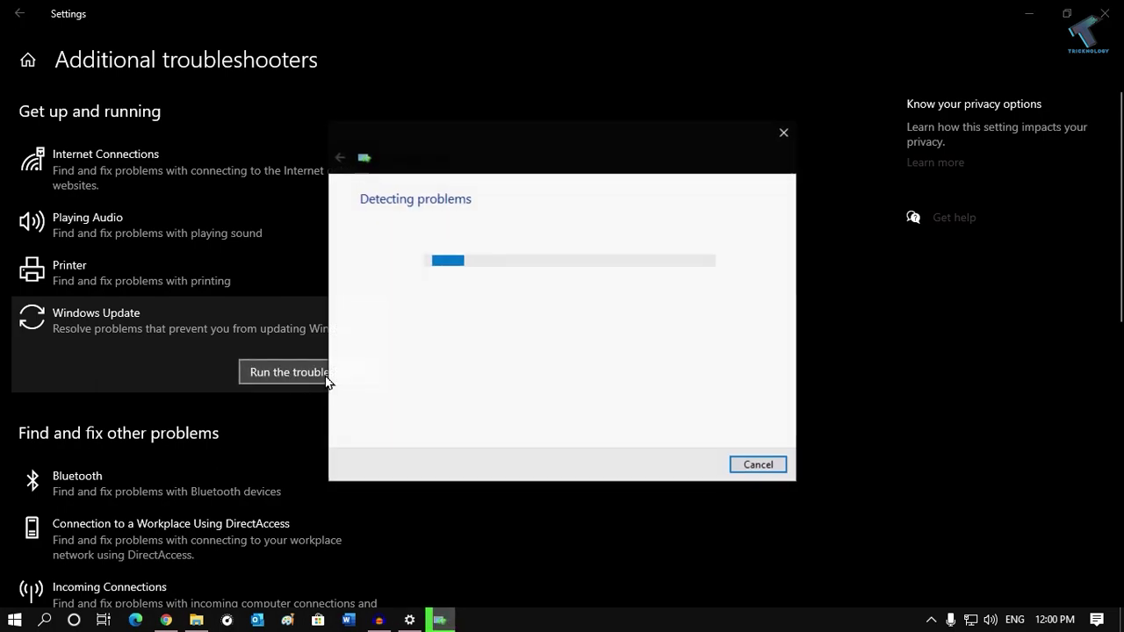